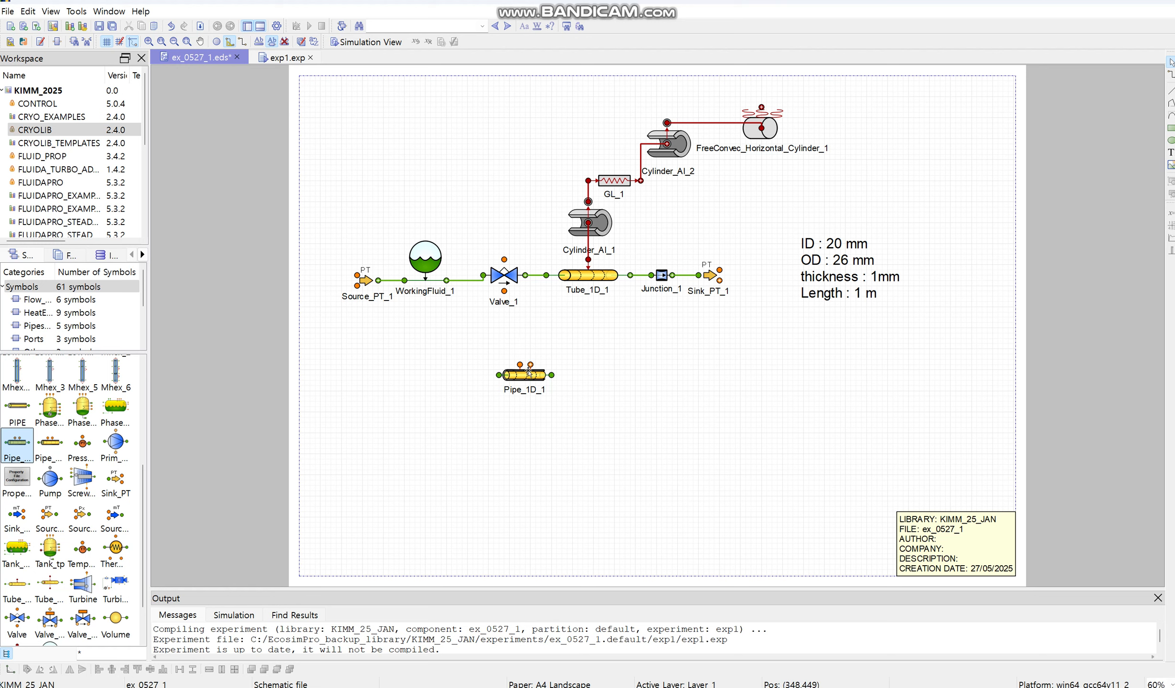
Step: Delete the unconnected Pipe_1D_1 component from the schematic
{"action": "left_click", "coordinate": [534, 374]}
{"action": "key", "text": "Delete"}
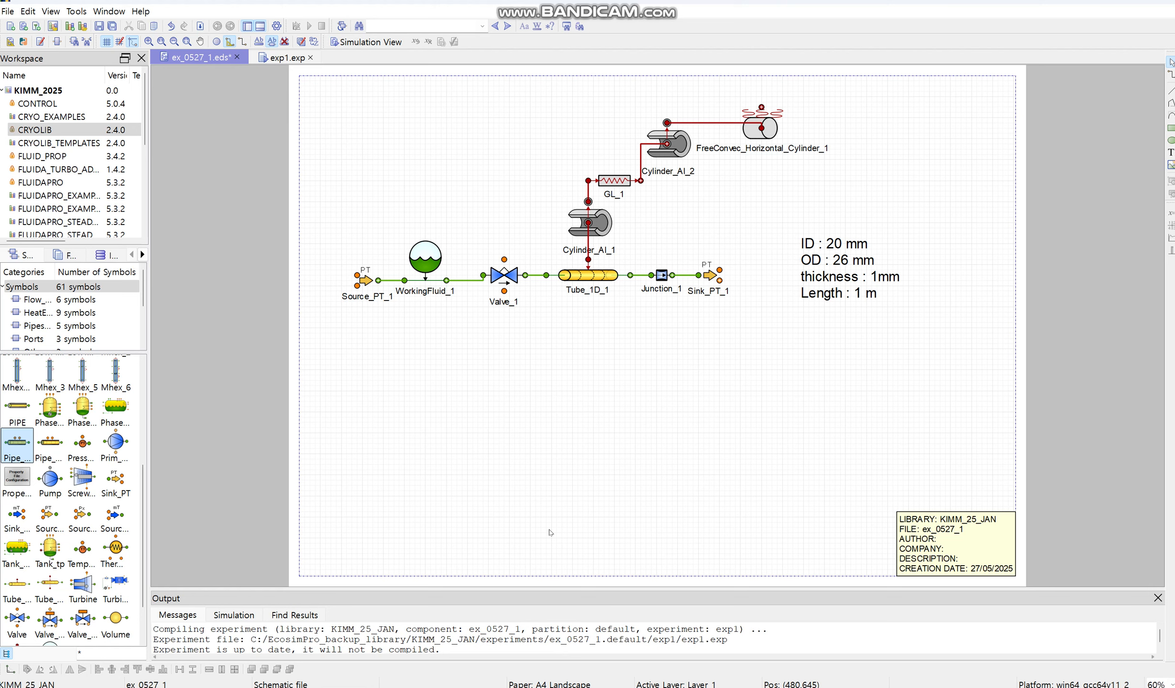
{"action": "left_click", "coordinate": [485, 559]}
{"action": "scroll", "coordinate": [522, 320], "scroll_direction": "down", "scroll_amount": 5}
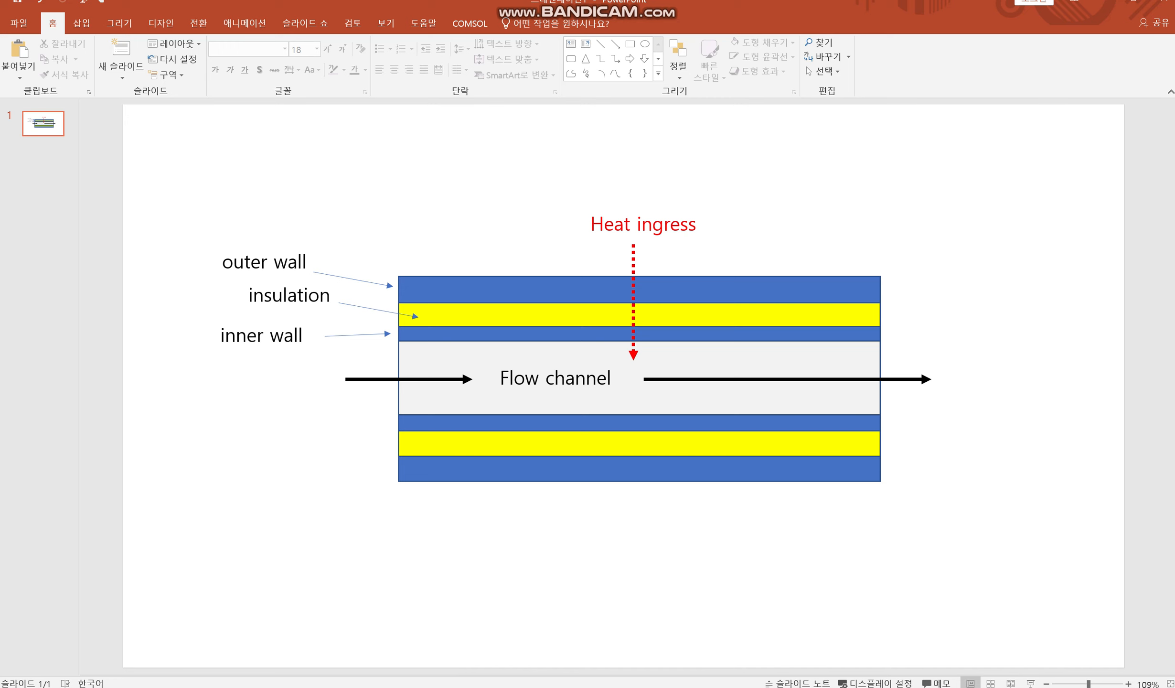
Step: Switch from the PowerPoint pipe diagram back to the EcosimPro schematic and examine the chain from Tube_1D_1 through the cylinders and GL_1 to FreeConvec_Horizontal_Cylinder_1
{"action": "mouse_move", "coordinate": [404, 687]}
{"action": "left_click", "coordinate": [404, 664]}
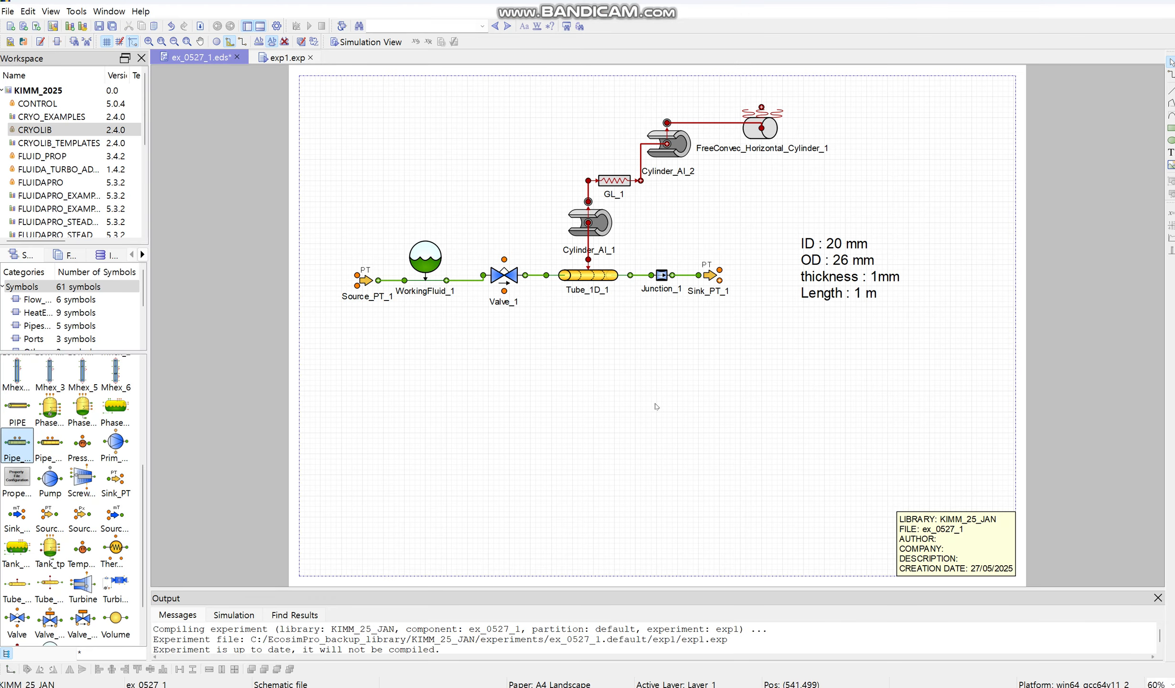
{"action": "left_click", "coordinate": [596, 283]}
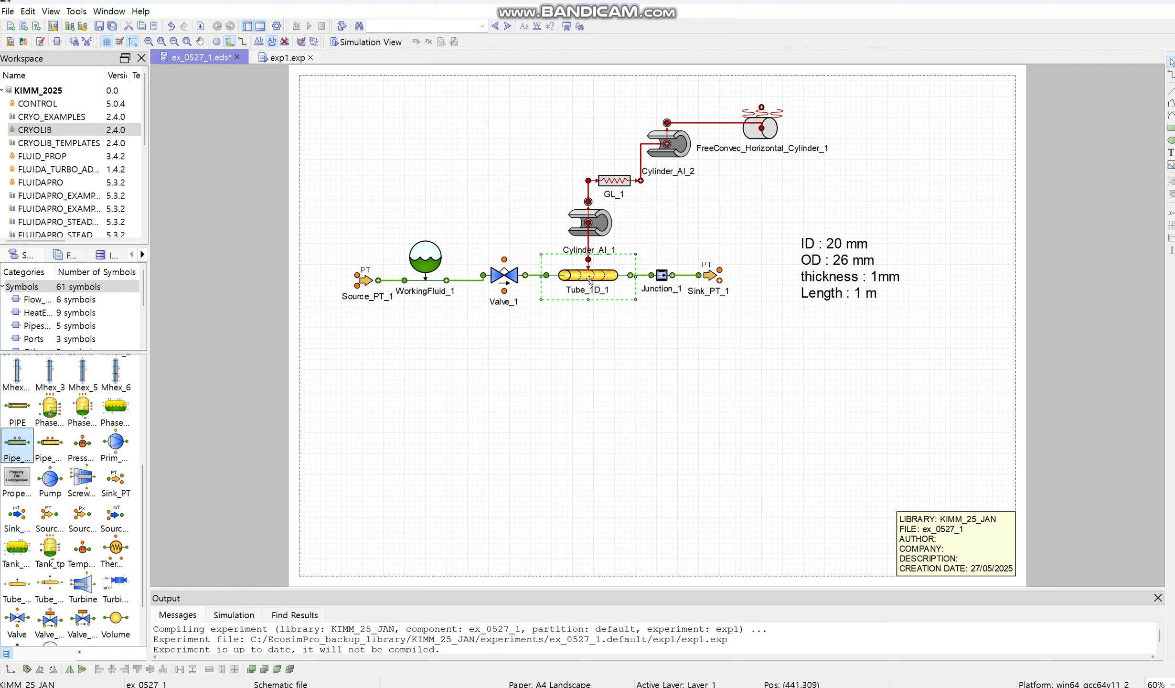
{"action": "mouse_move", "coordinate": [590, 282]}
{"action": "left_click", "coordinate": [602, 230]}
{"action": "left_click", "coordinate": [627, 183]}
{"action": "left_click", "coordinate": [656, 156]}
{"action": "left_click", "coordinate": [765, 128]}
{"action": "left_click", "coordinate": [918, 173]}
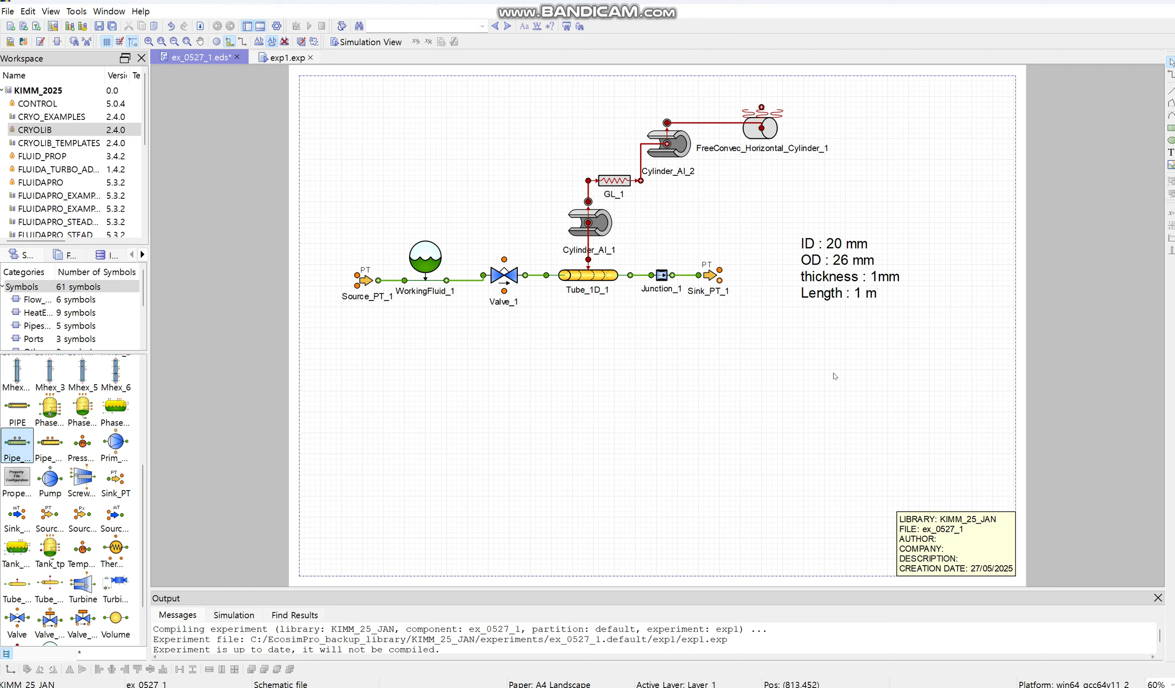
Step: Review the attributes of Tube_1D_1 and the node count and inside and outside diameters of Cylinder_AI_1
{"action": "double_click", "coordinate": [592, 279]}
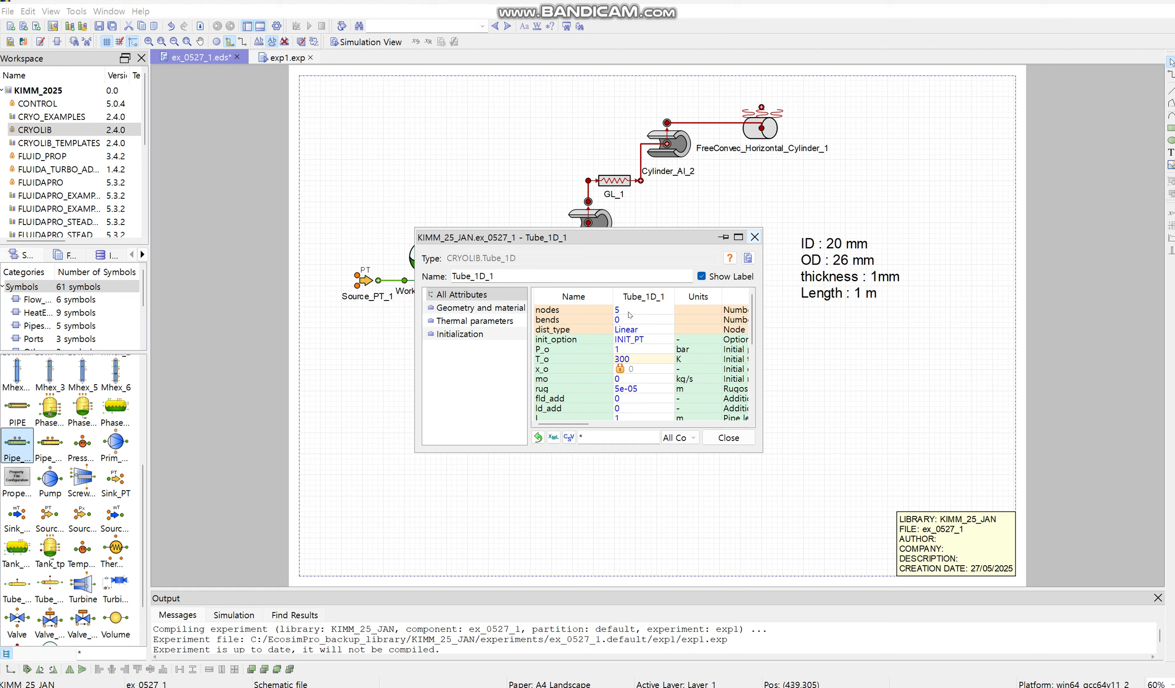
{"action": "left_click", "coordinate": [755, 237]}
{"action": "double_click", "coordinate": [602, 236]}
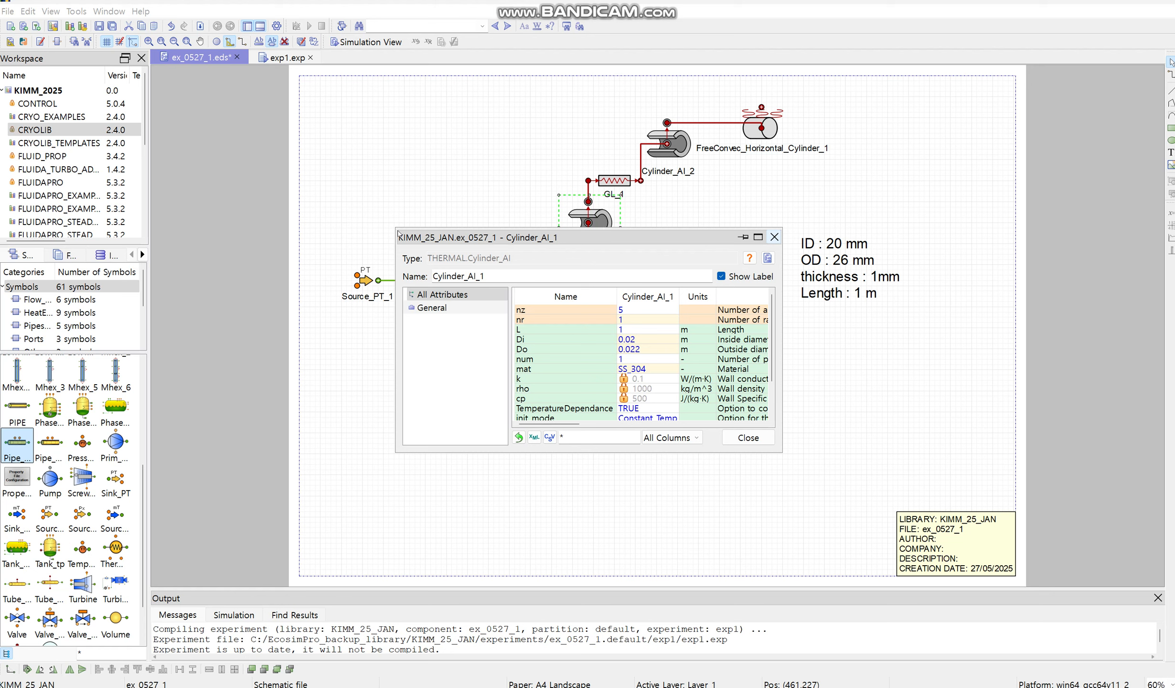
{"action": "left_click_drag", "start_coordinate": [394, 227], "coordinate": [315, 128]}
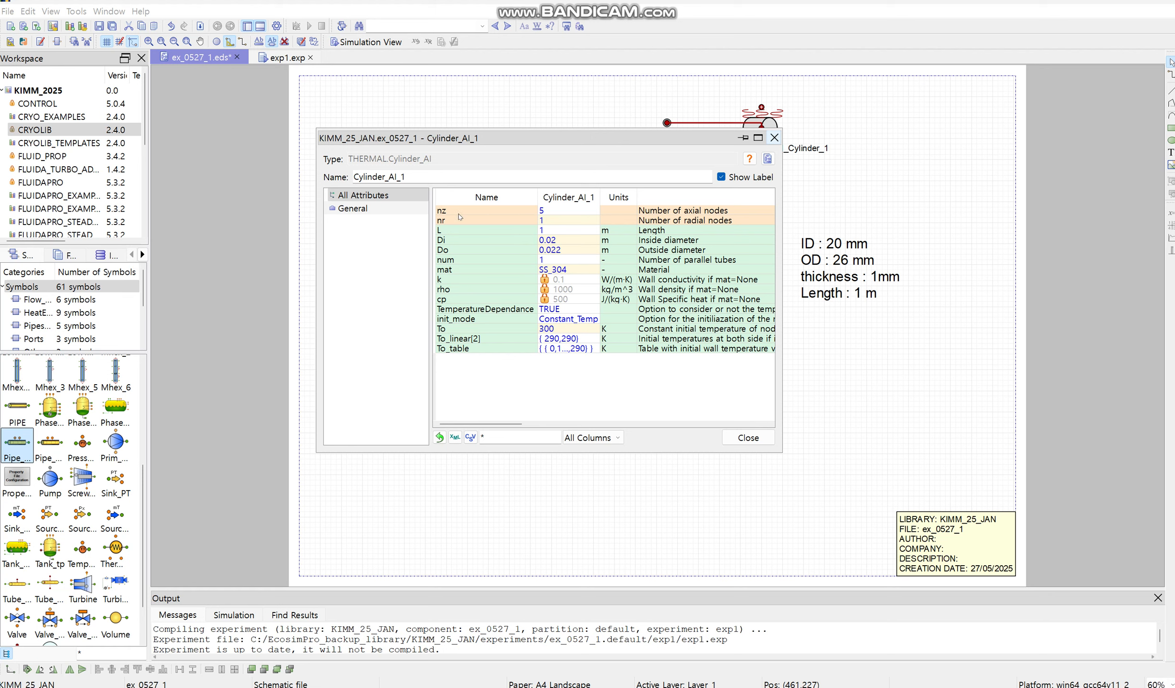
{"action": "mouse_move", "coordinate": [570, 213]}
{"action": "left_click", "coordinate": [563, 241]}
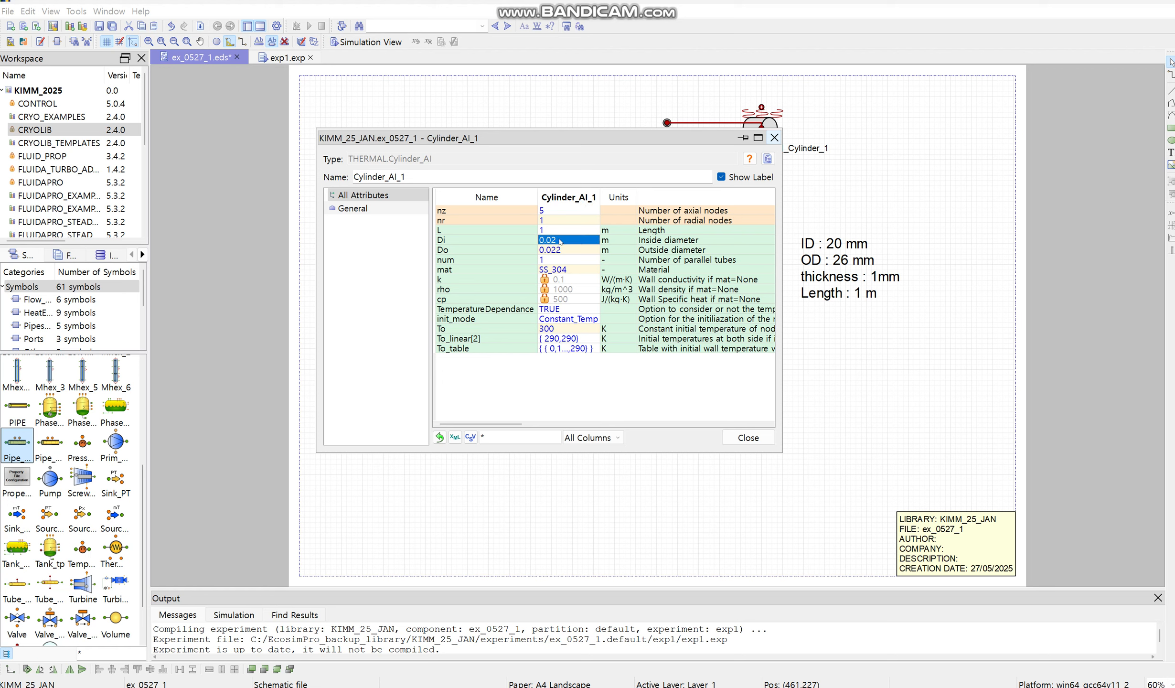
{"action": "left_click", "coordinate": [586, 252]}
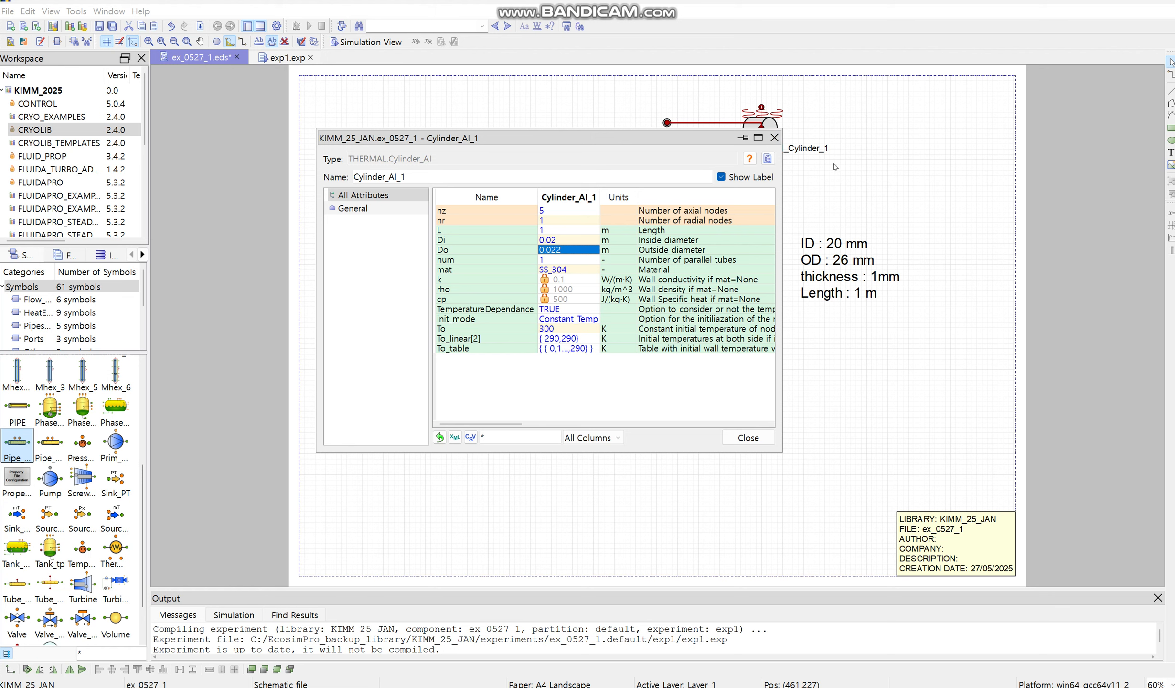
{"action": "left_click", "coordinate": [774, 138]}
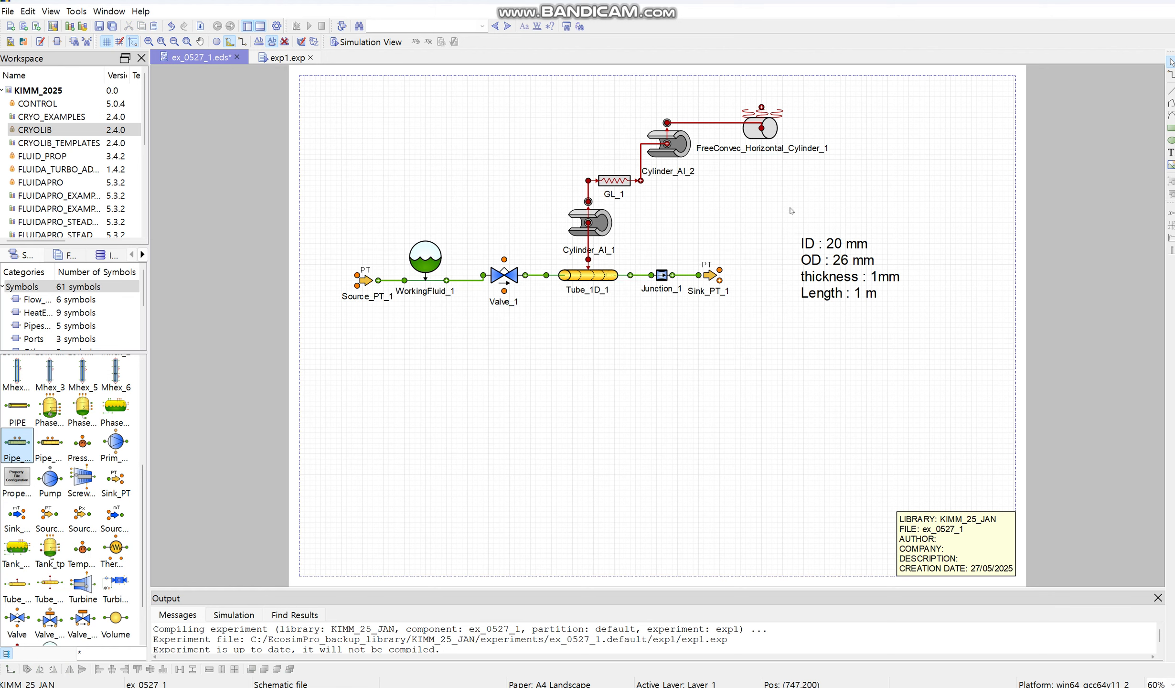
Step: Review the thermal port dimension and total thermal conductance of GL_1
{"action": "double_click", "coordinate": [623, 184]}
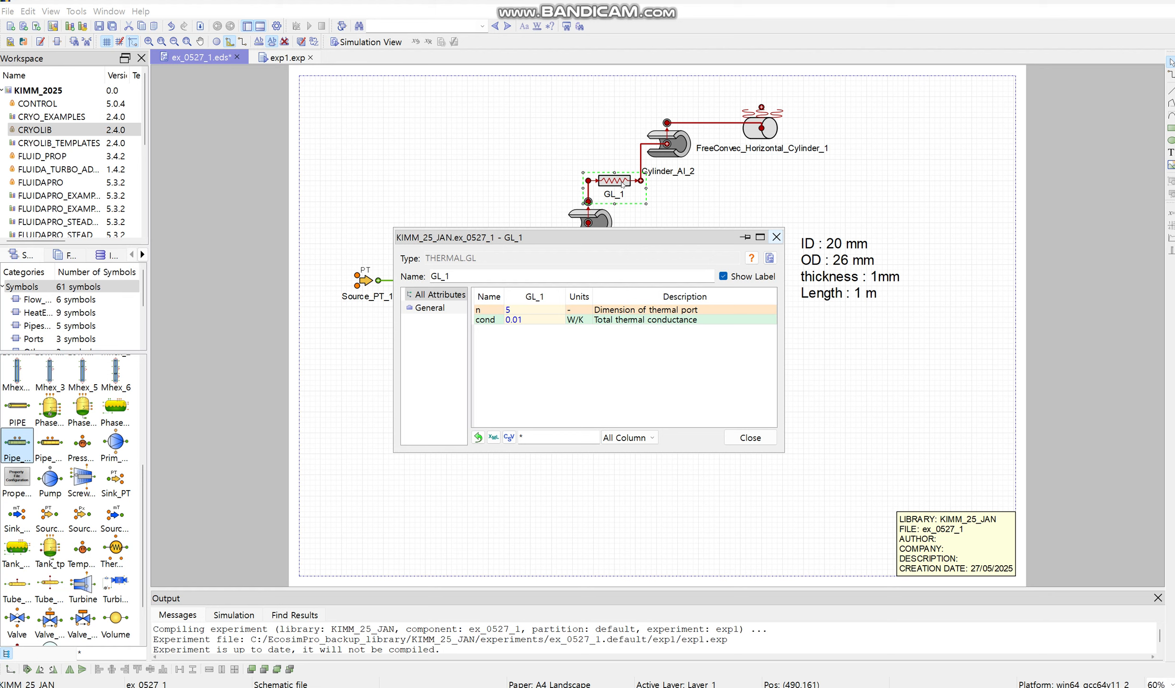
{"action": "left_click", "coordinate": [394, 228]}
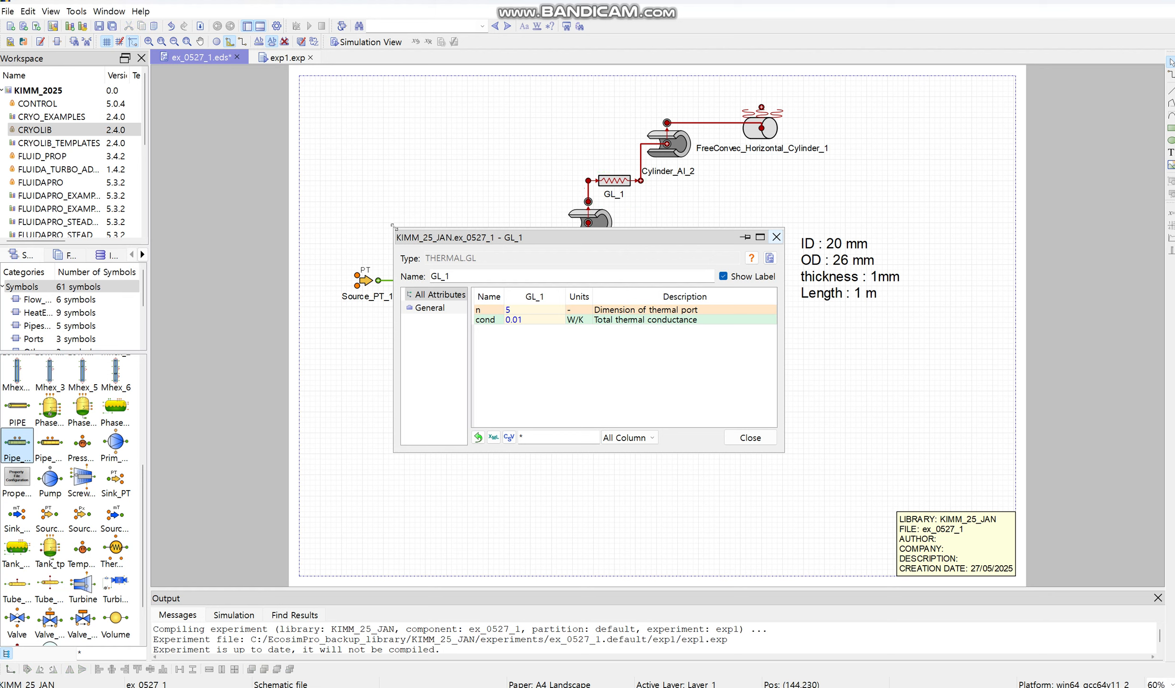
{"action": "left_click_drag", "start_coordinate": [395, 229], "coordinate": [349, 179]}
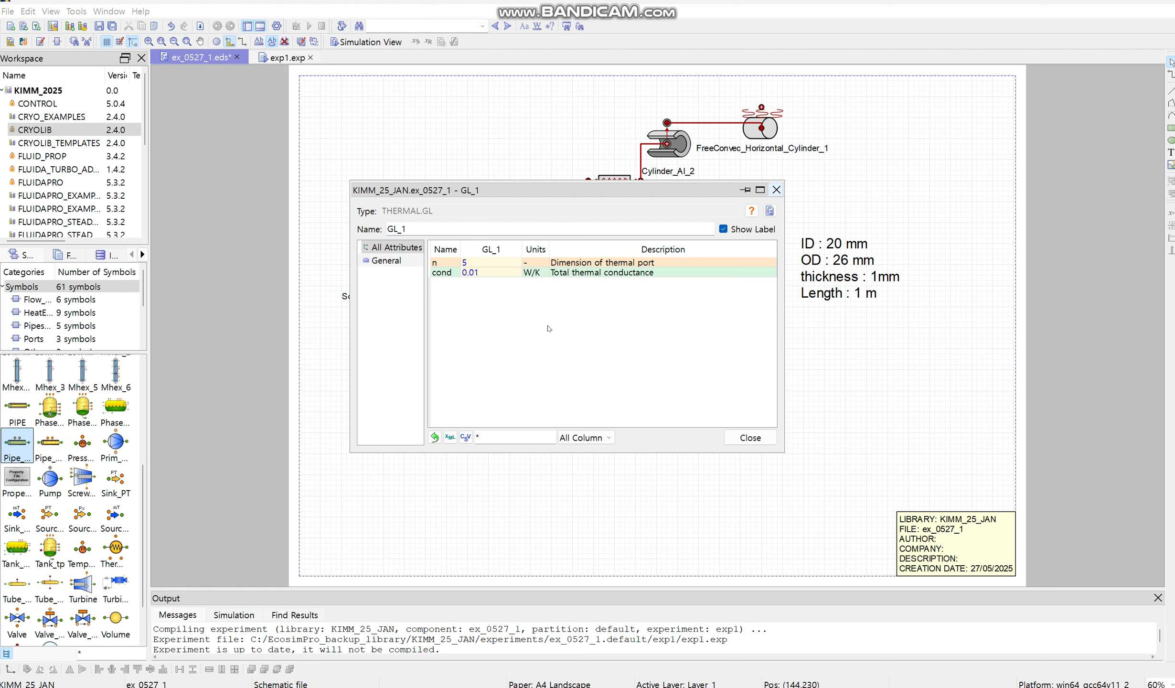
{"action": "left_click", "coordinate": [482, 266]}
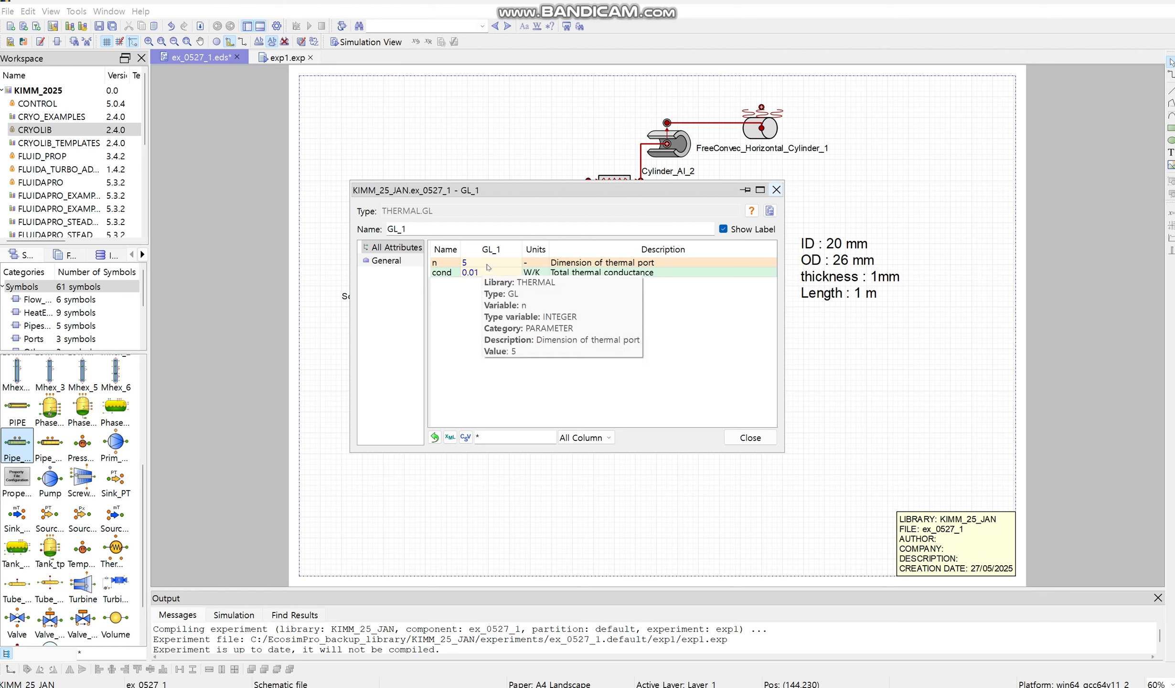
{"action": "left_click", "coordinate": [776, 190]}
Step: Review the attributes of Cylinder_AI_2 and FreeConvec_Horizontal_Cylinder_1
{"action": "left_click", "coordinate": [672, 146]}
{"action": "double_click", "coordinate": [672, 145]}
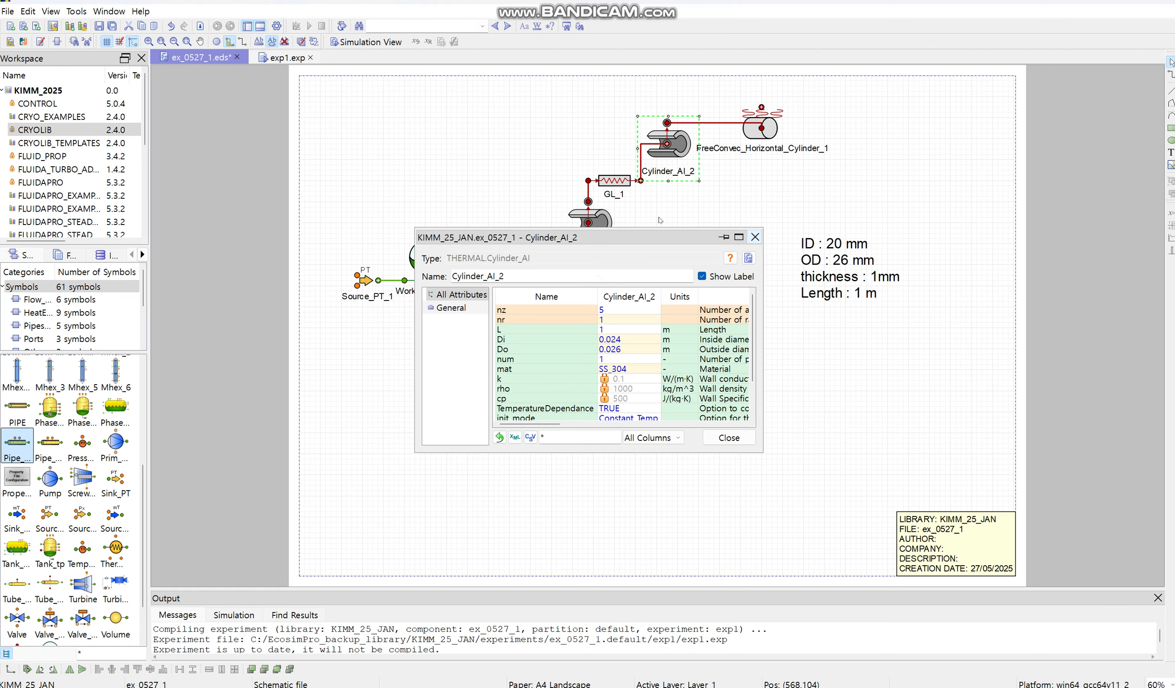
{"action": "scroll", "coordinate": [692, 372], "scroll_direction": "down", "scroll_amount": 1}
{"action": "scroll", "coordinate": [709, 376], "scroll_direction": "up", "scroll_amount": 1}
{"action": "left_click", "coordinate": [754, 237]}
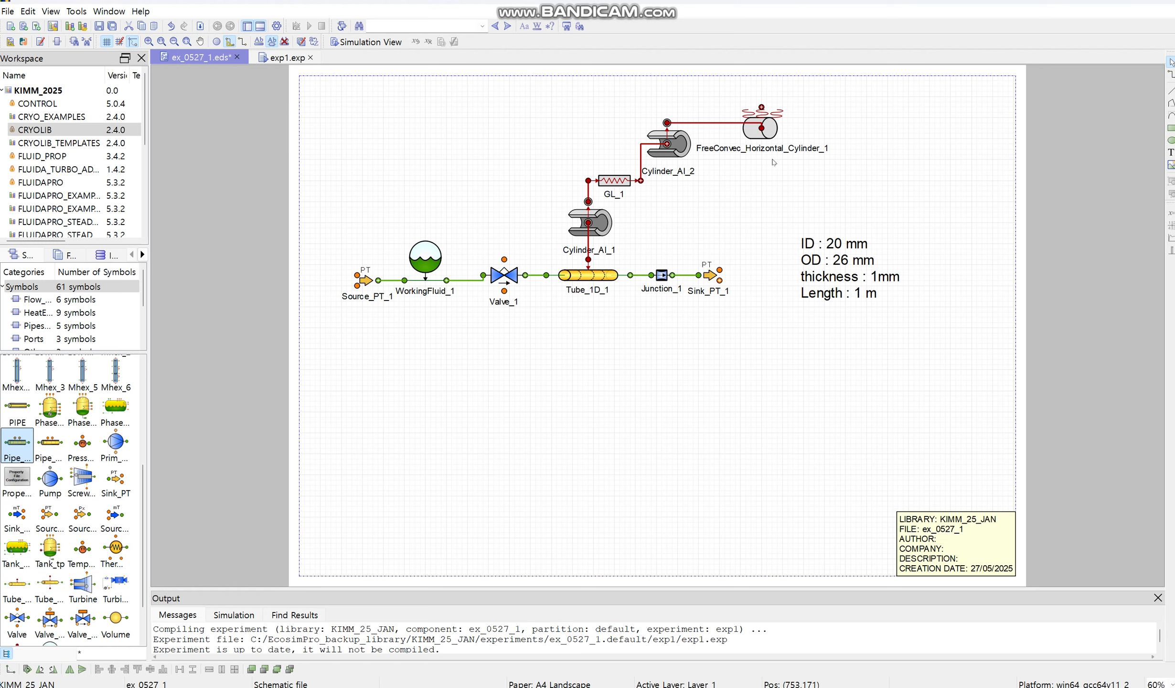
{"action": "double_click", "coordinate": [766, 128]}
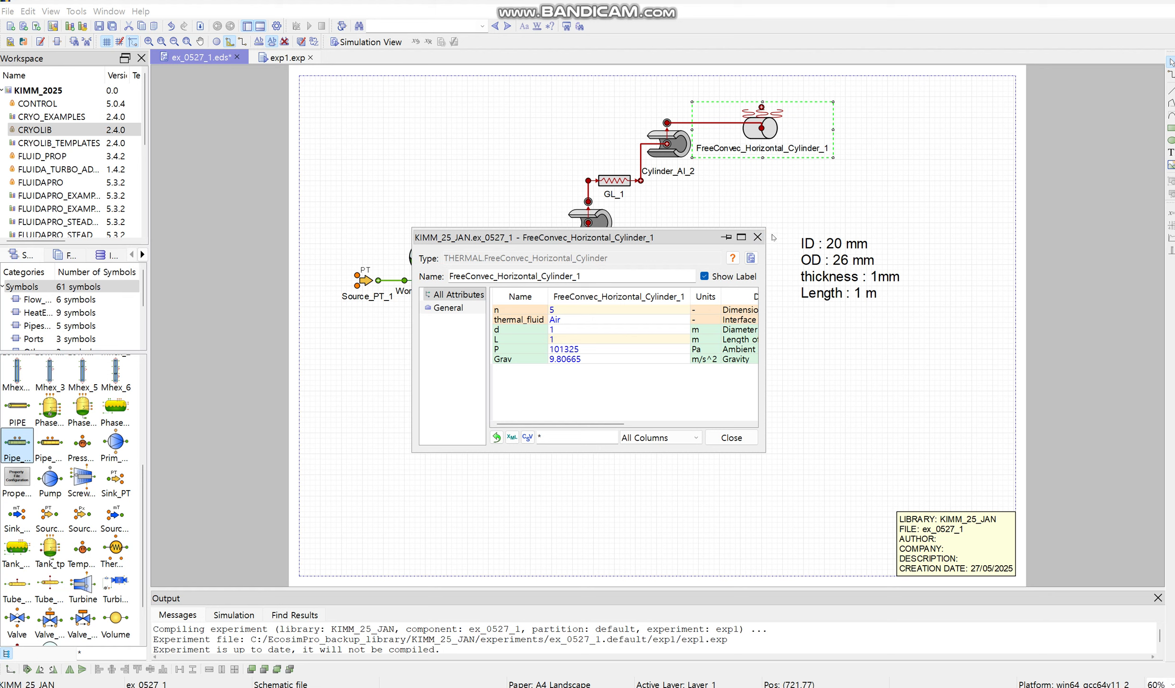
{"action": "left_click", "coordinate": [757, 237]}
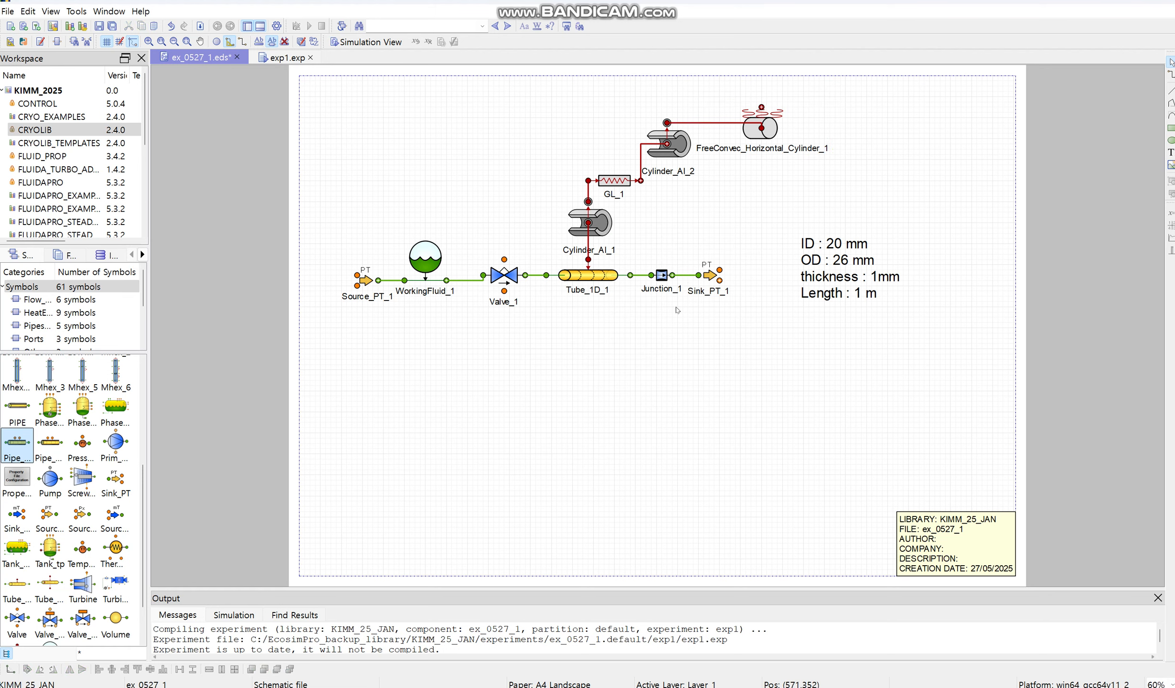
Step: Check the working fluid set in WorkingFluid_1 and locate the valve, source and sink in the flow line
{"action": "left_click", "coordinate": [508, 278]}
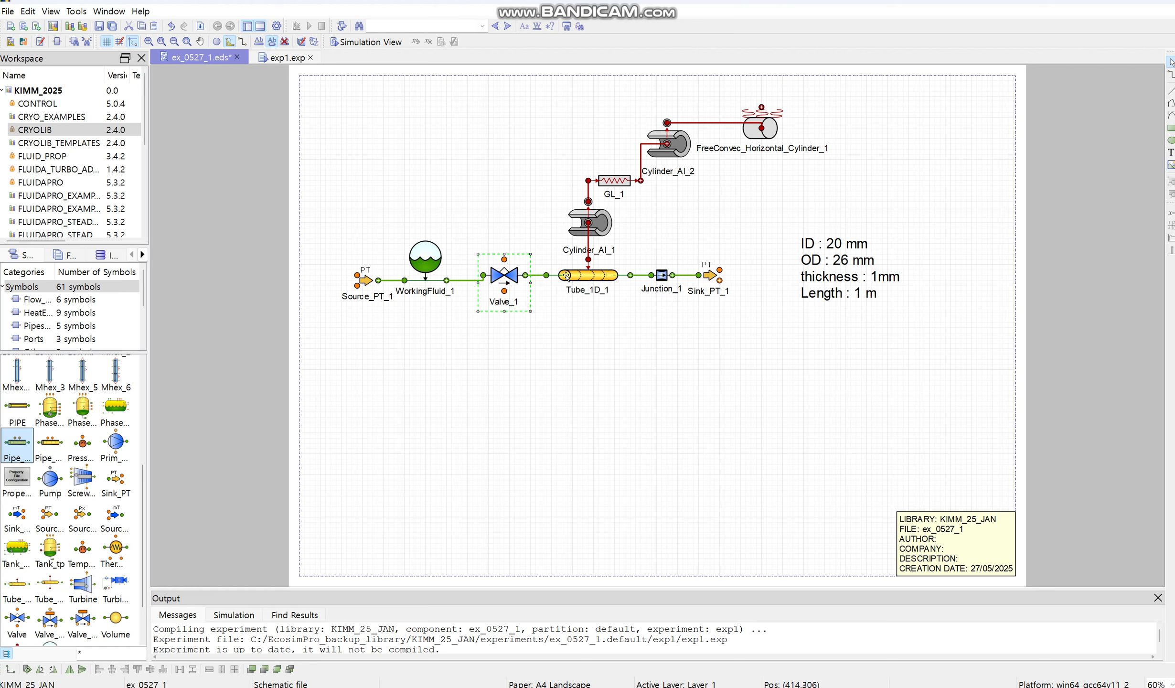
{"action": "double_click", "coordinate": [438, 258]}
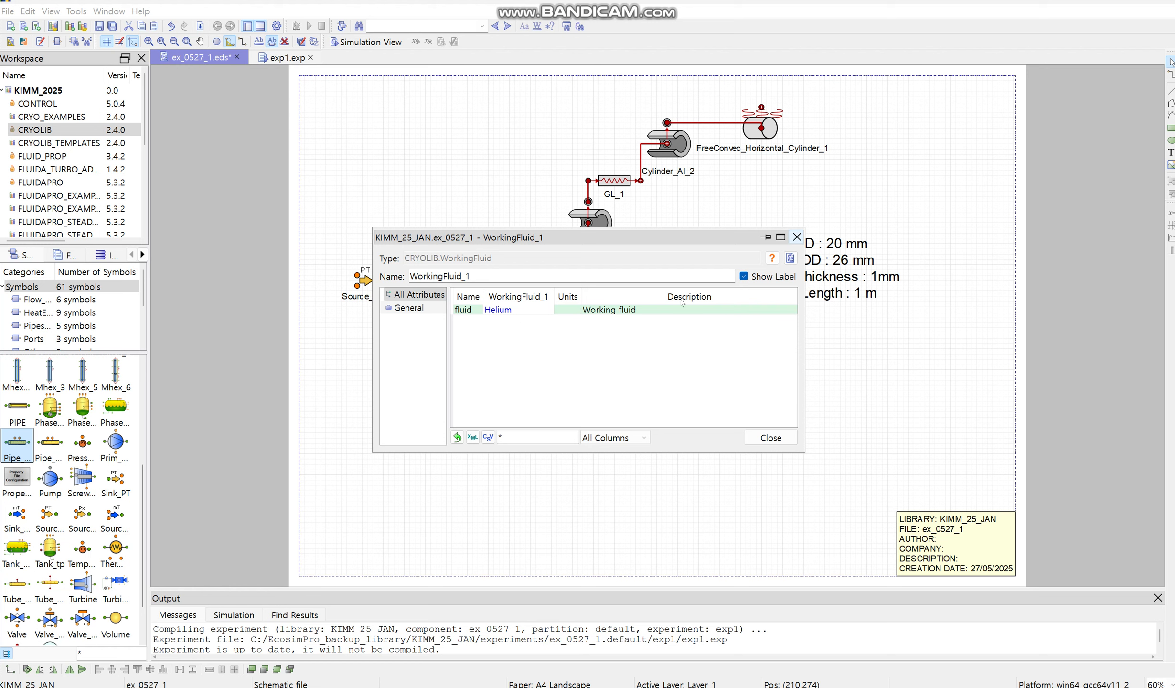
{"action": "left_click", "coordinate": [797, 237]}
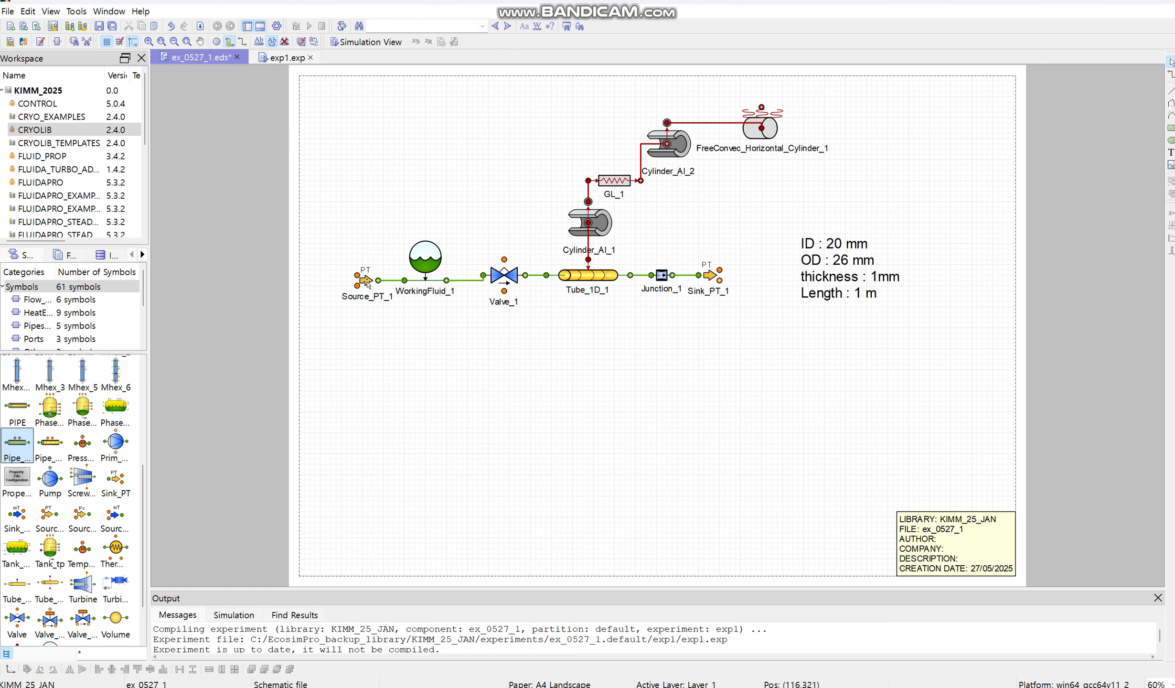
{"action": "left_click", "coordinate": [366, 282]}
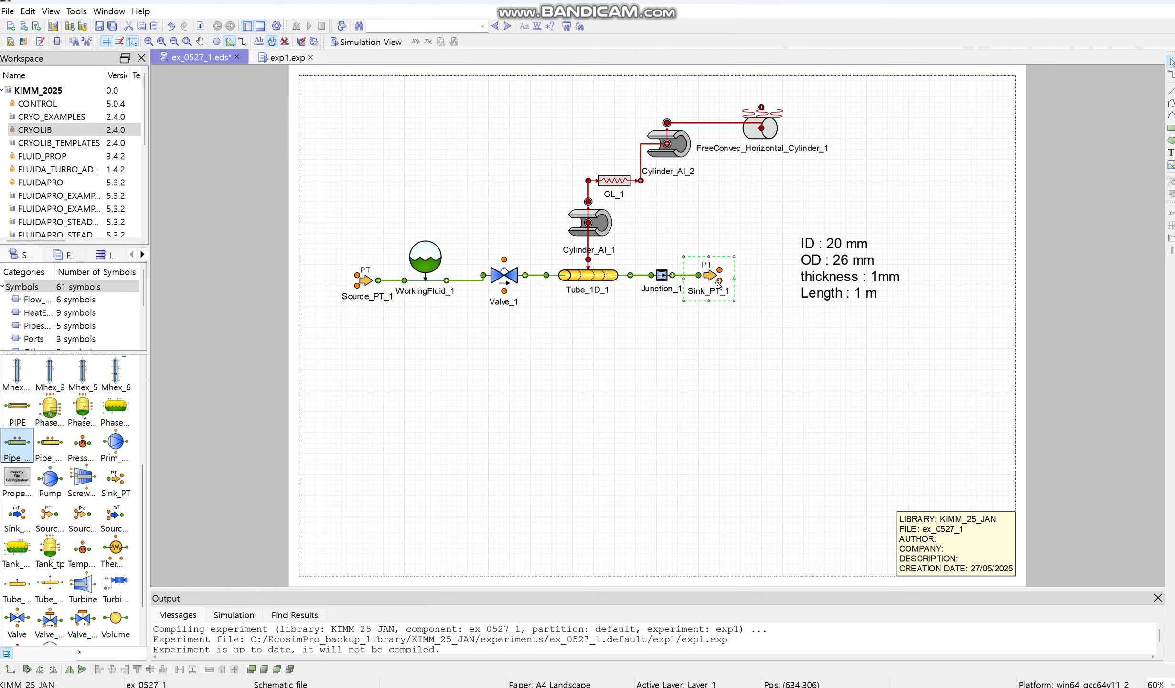
{"action": "left_click", "coordinate": [769, 364]}
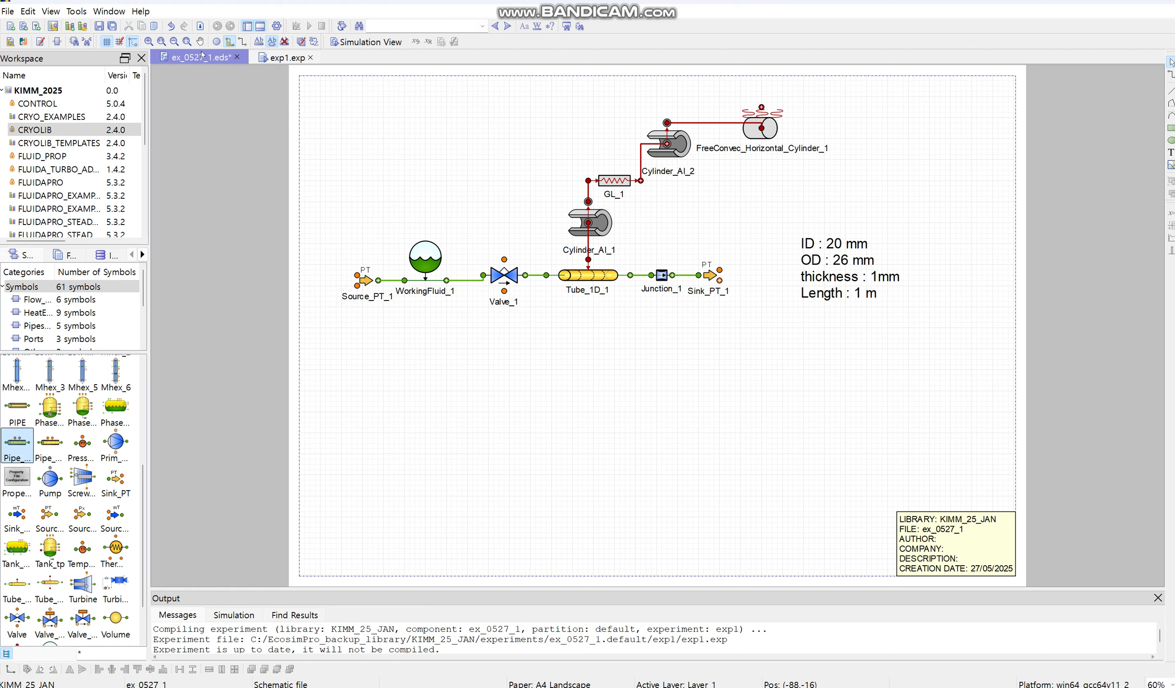
Step: Compile the ex_0527_1 schematic and open the exp1.exp experiment file at its boundary equations
{"action": "left_click", "coordinate": [200, 26]}
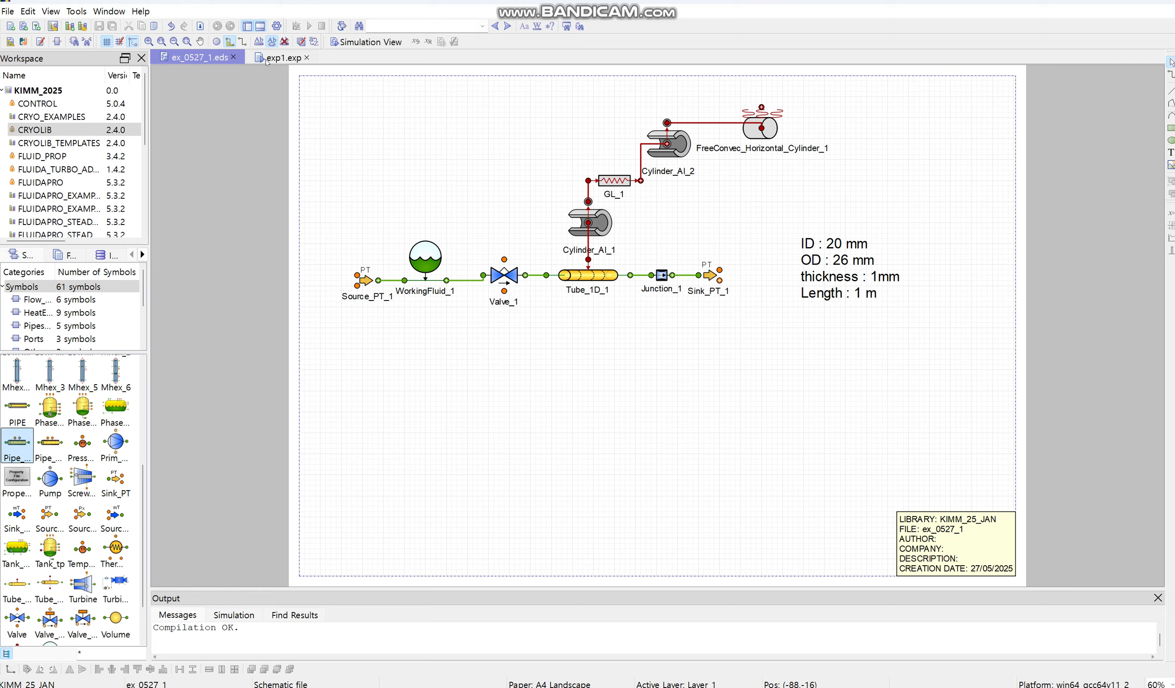
{"action": "left_click", "coordinate": [652, 160]}
{"action": "scroll", "coordinate": [661, 294], "scroll_direction": "up", "scroll_amount": 5}
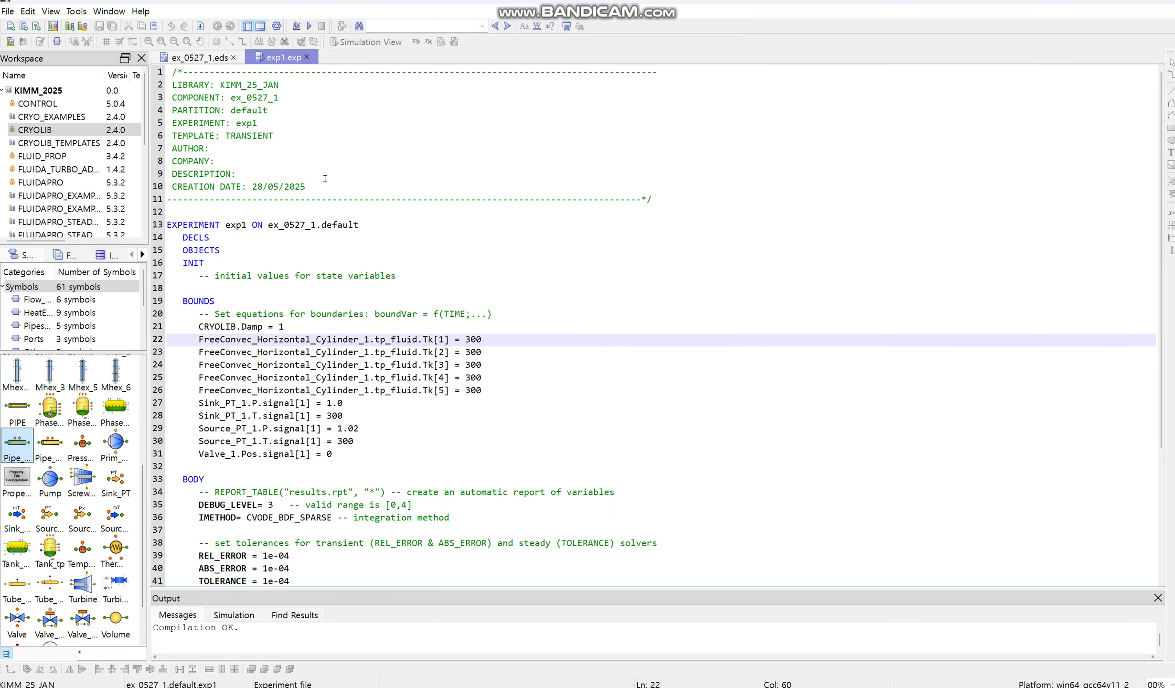
{"action": "scroll", "coordinate": [402, 299], "scroll_direction": "down", "scroll_amount": 3}
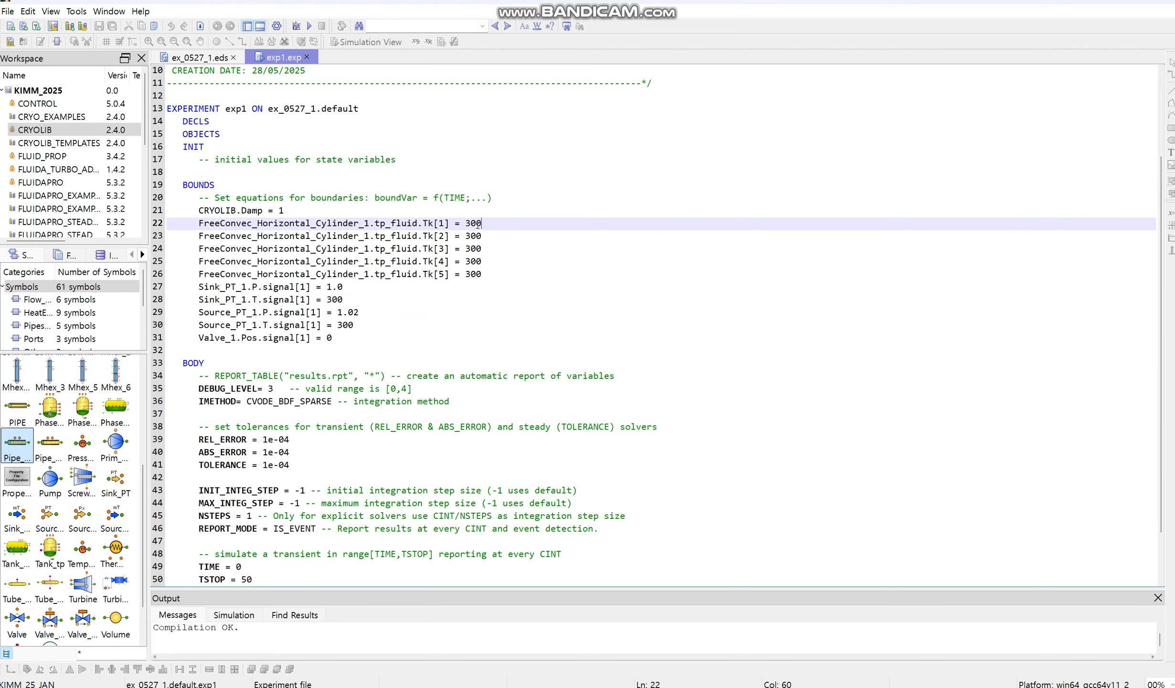
Step: Review the boundary values for the free-convection fluid temperatures and the sink and source pressures and temperatures
{"action": "left_click_drag", "start_coordinate": [480, 224], "coordinate": [465, 232]}
{"action": "left_click", "coordinate": [484, 226]}
{"action": "left_click", "coordinate": [484, 270]}
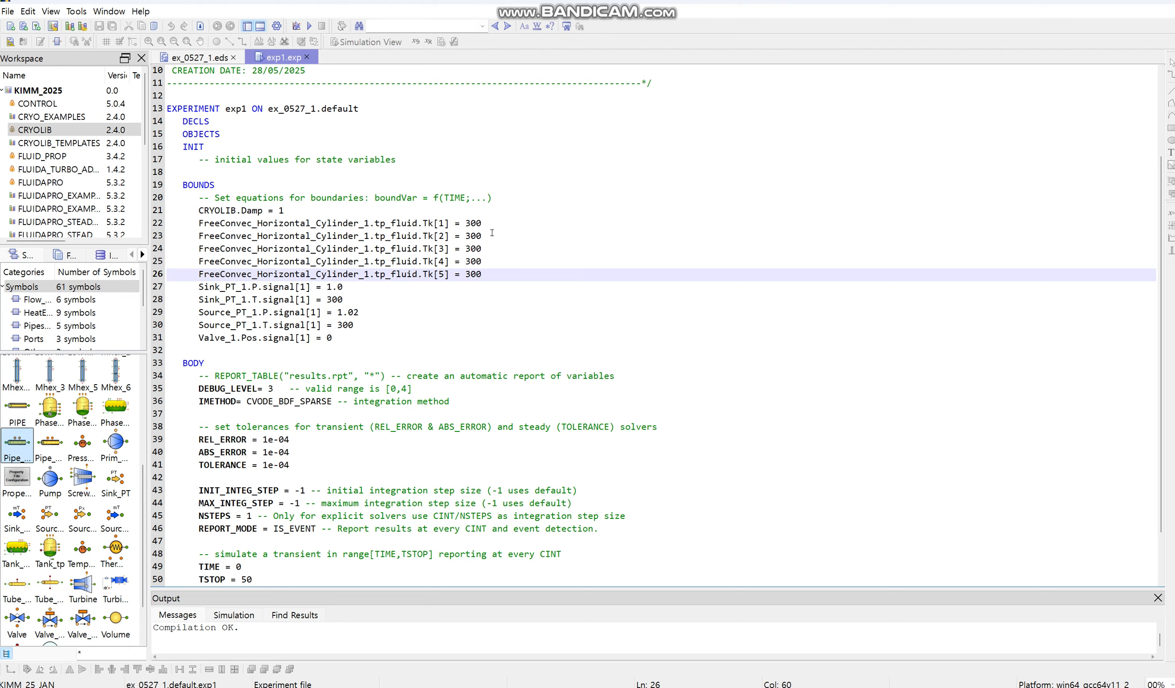
{"action": "left_click", "coordinate": [377, 292]}
{"action": "left_click_drag", "start_coordinate": [198, 325], "coordinate": [340, 314]}
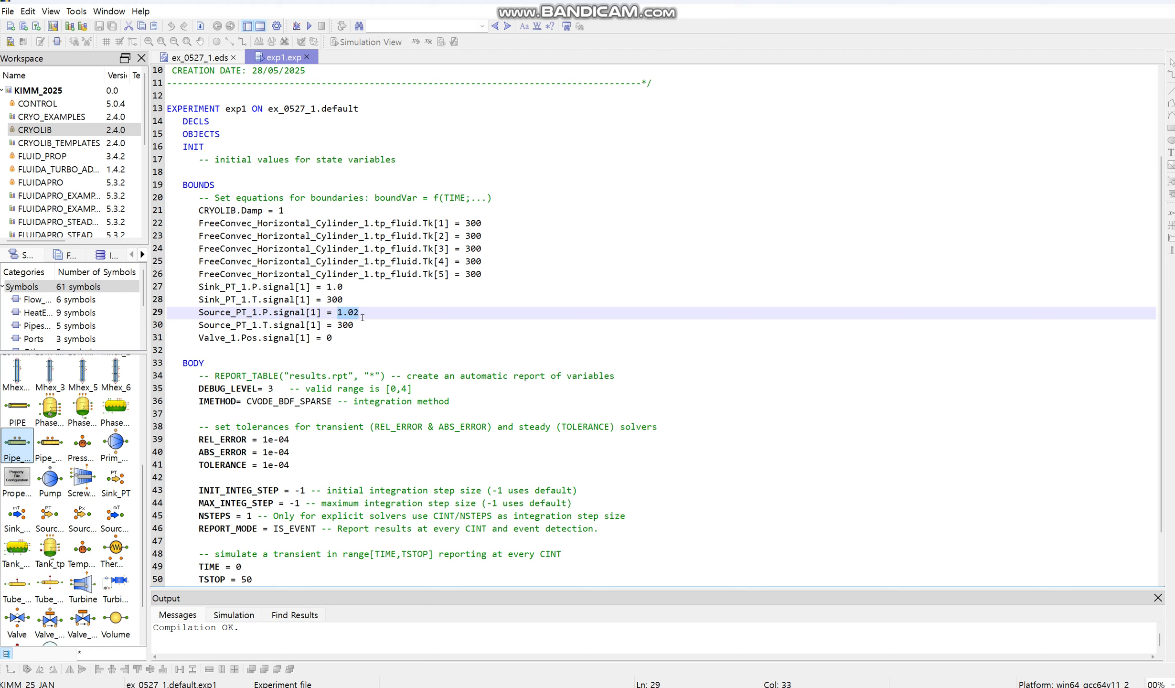
{"action": "left_click", "coordinate": [353, 289]}
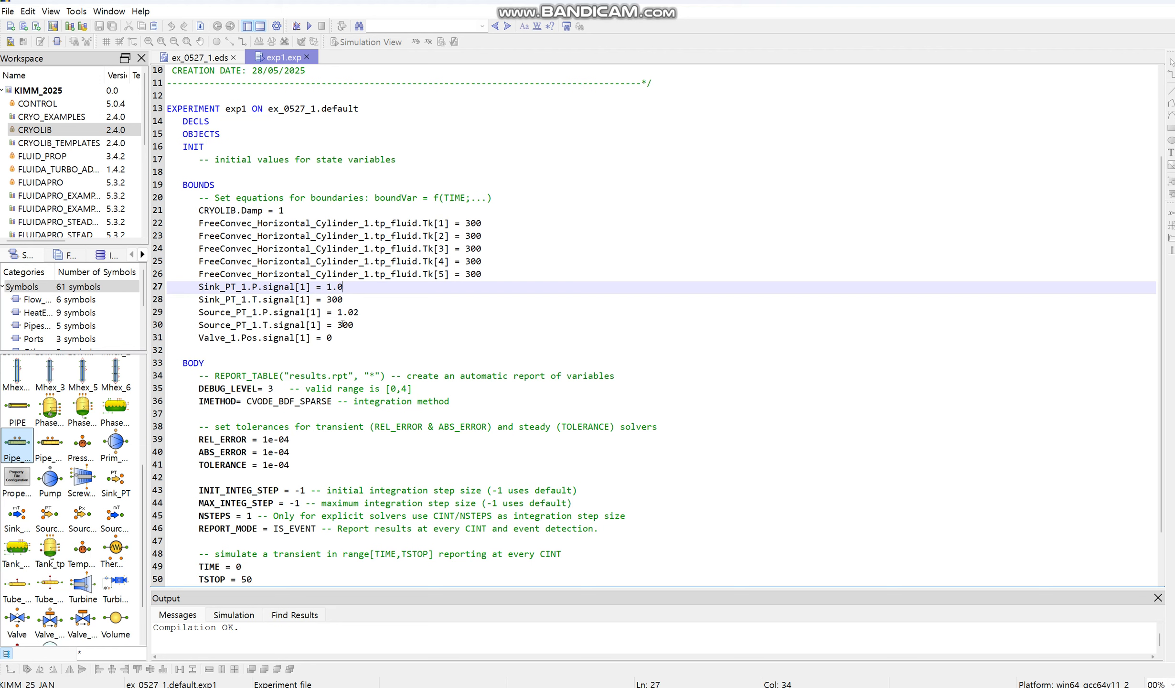
{"action": "left_click", "coordinate": [354, 325]}
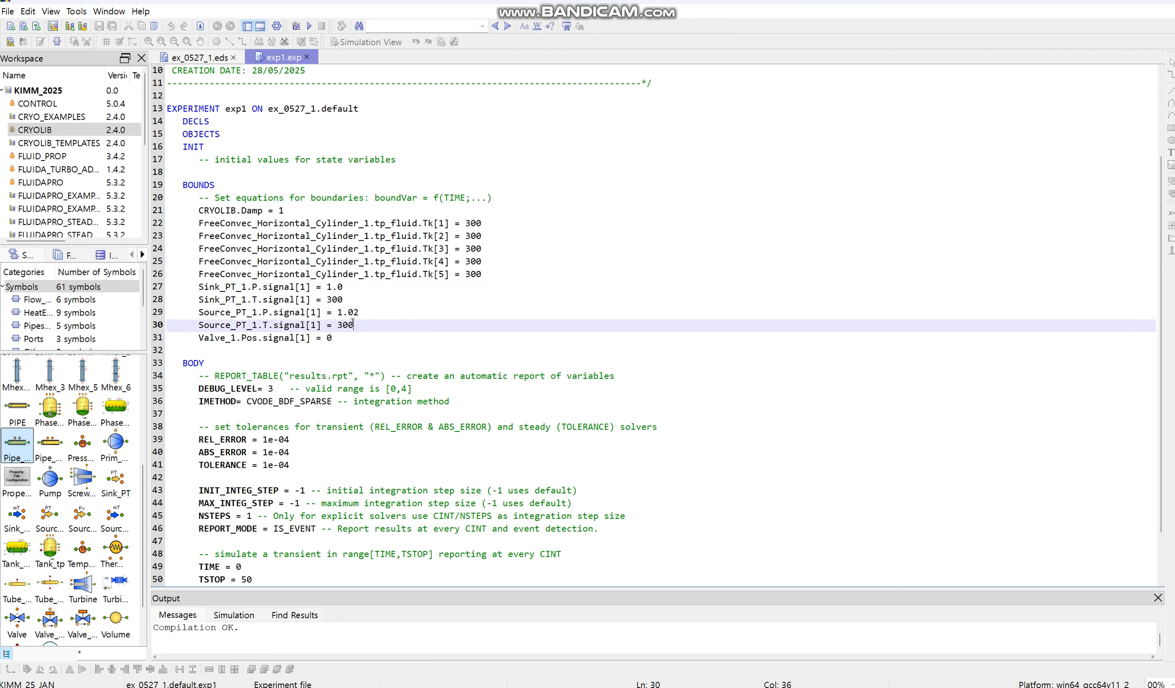
{"action": "left_click_drag", "start_coordinate": [274, 326], "coordinate": [172, 326]}
{"action": "left_click", "coordinate": [284, 325]}
Step: Check the solver and time settings at the end of exp1, and launch the experiment in the simulation monitor
{"action": "scroll", "coordinate": [343, 325], "scroll_direction": "down", "scroll_amount": 2}
{"action": "left_click", "coordinate": [421, 363]}
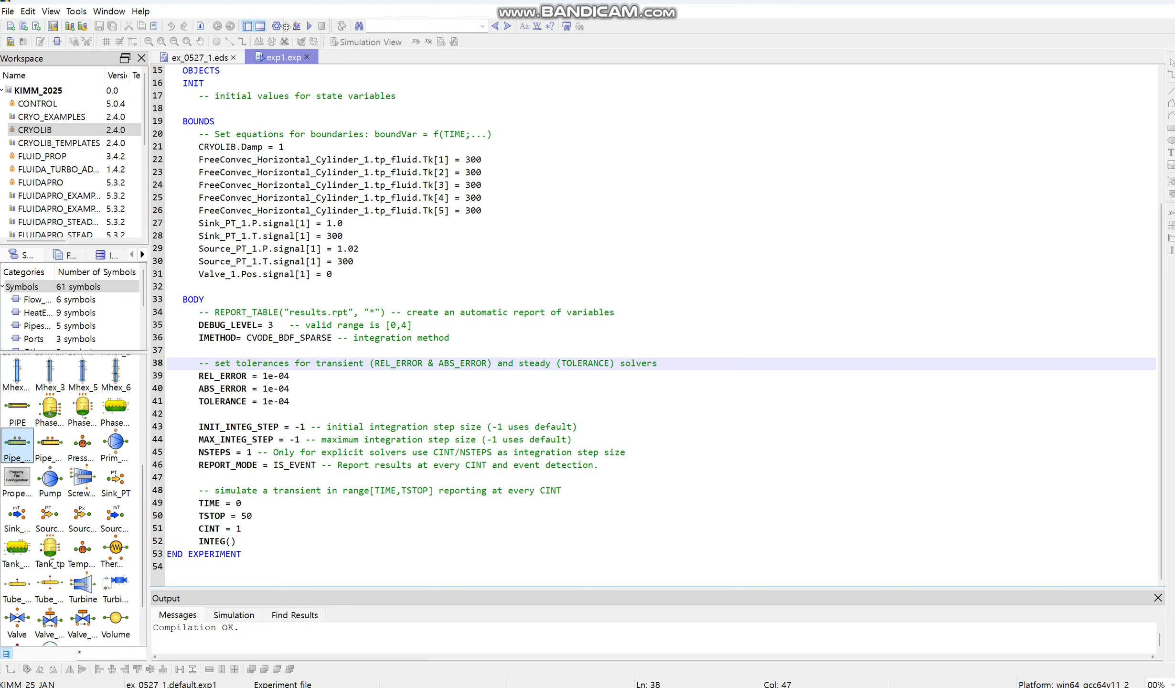
{"action": "left_click", "coordinate": [296, 27]}
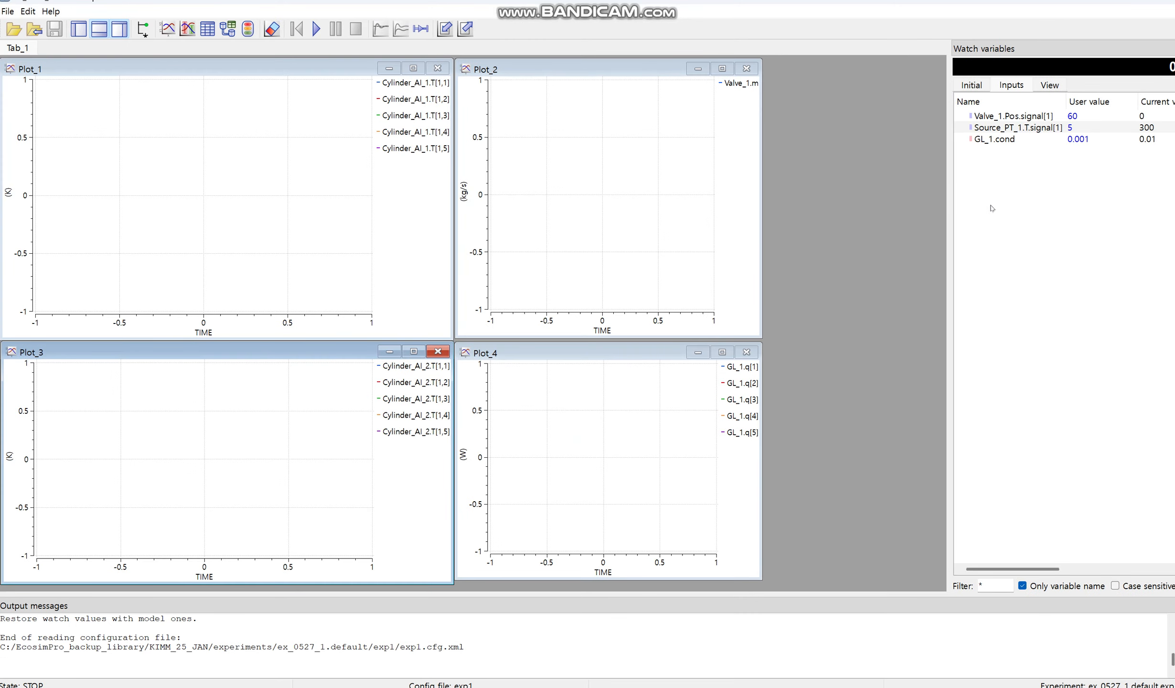
Step: Restore the watched inputs to their model values (valve position 0, source temperature 300, GL_1 conductance 0.01), run the simulation and bring up Plot_1
{"action": "right_click", "coordinate": [1015, 223]}
{"action": "left_click", "coordinate": [1041, 295]}
{"action": "left_click", "coordinate": [316, 28]}
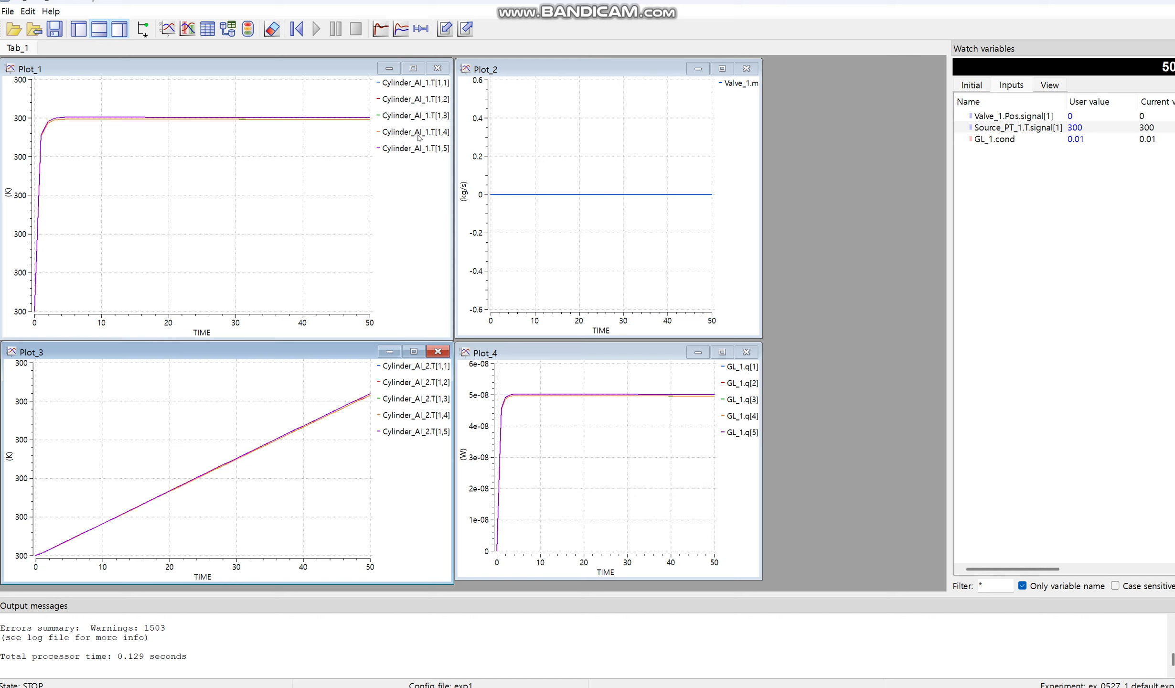
{"action": "left_click", "coordinate": [428, 227]}
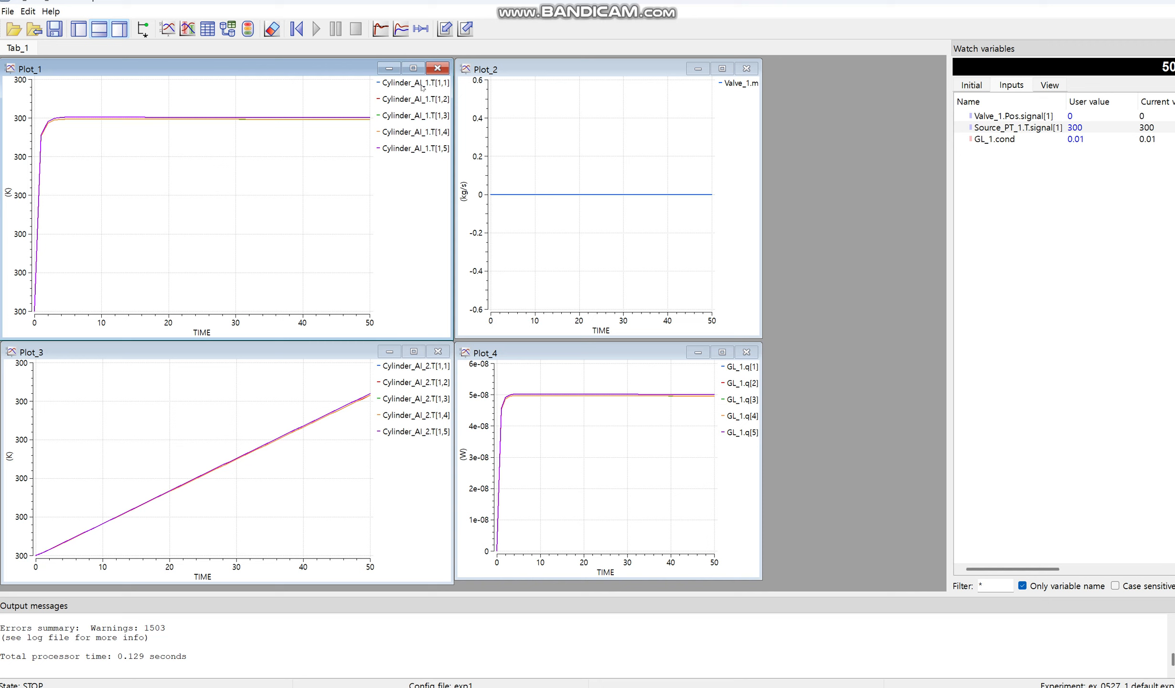
Step: Review the initial run's curves in Plot_3, Plot_2 and Plot_4: Cylinder_AI_2 temperatures, valve mass flow and GL_1 heat flow
{"action": "left_click", "coordinate": [406, 374]}
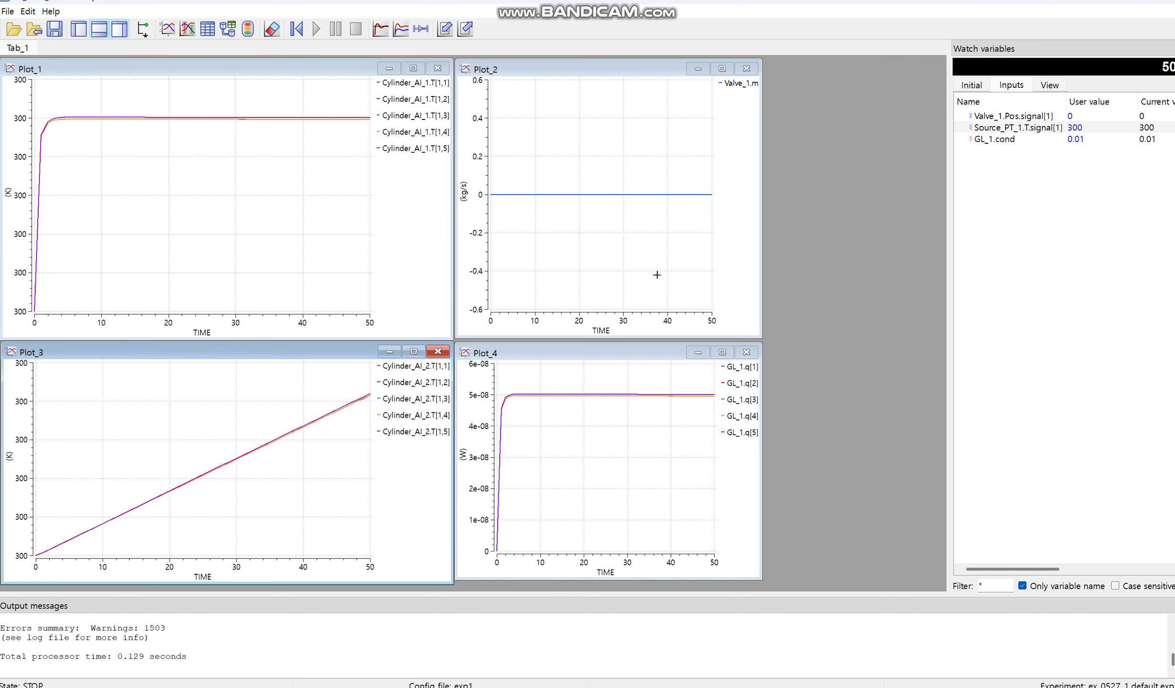
{"action": "left_click", "coordinate": [752, 102]}
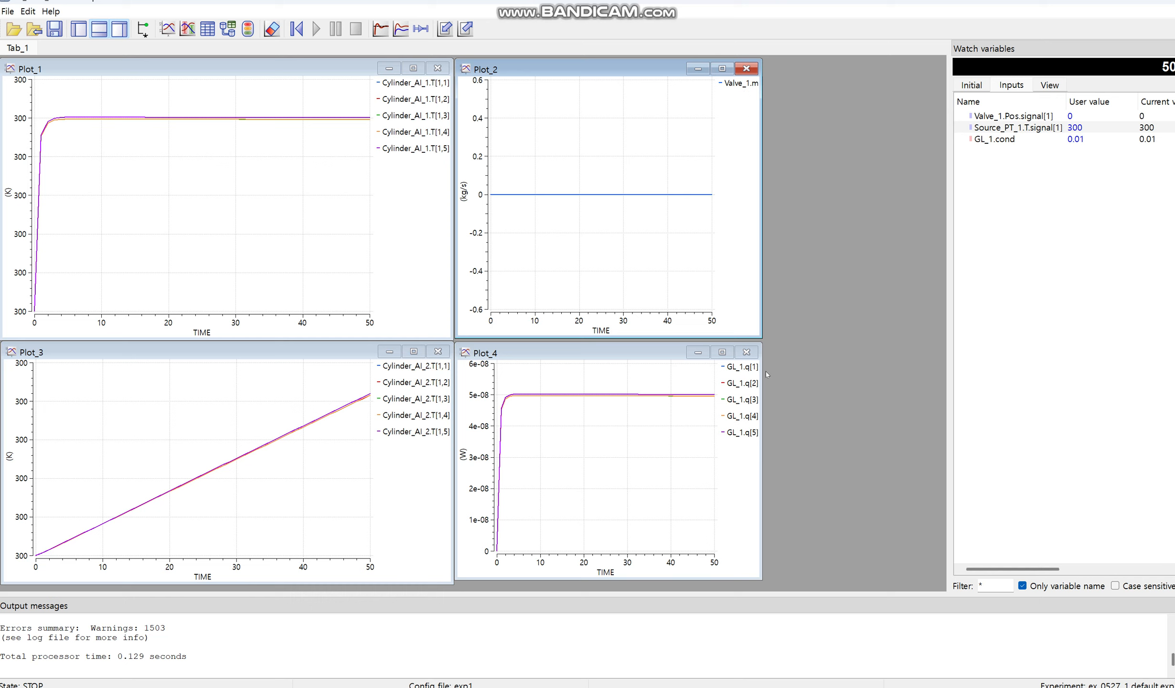
{"action": "left_click", "coordinate": [743, 374]}
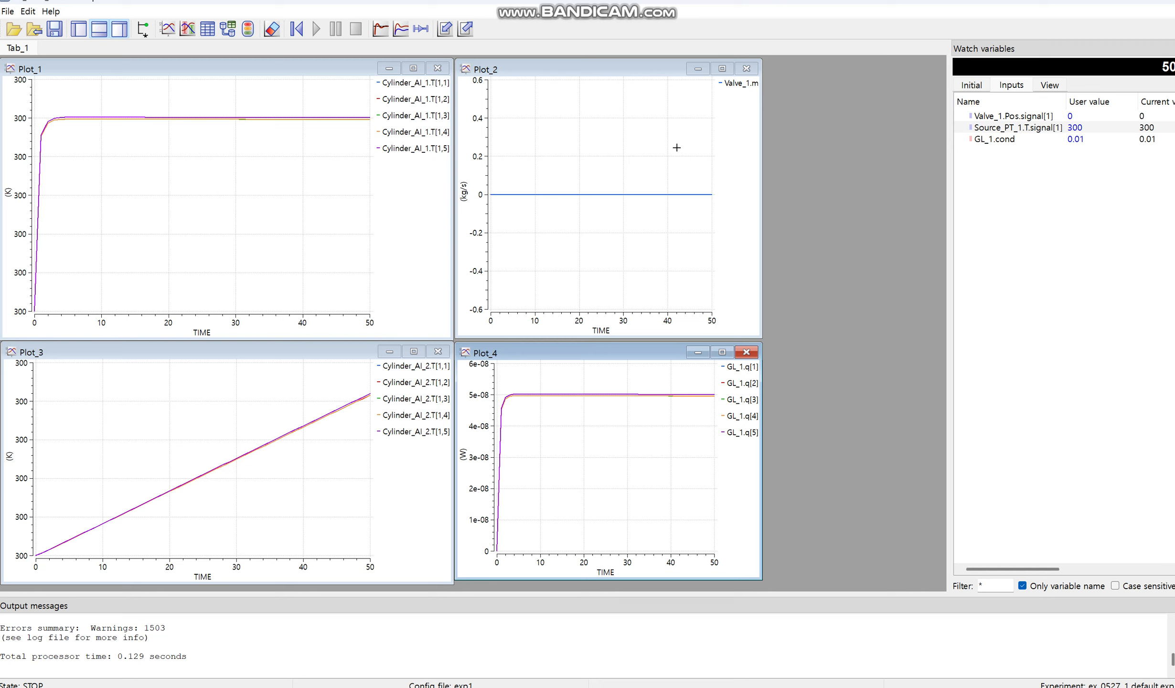
Step: Set the user value of the valve position signal Valve_1.Pos.signal[1] to 50
{"action": "left_click", "coordinate": [1104, 162]}
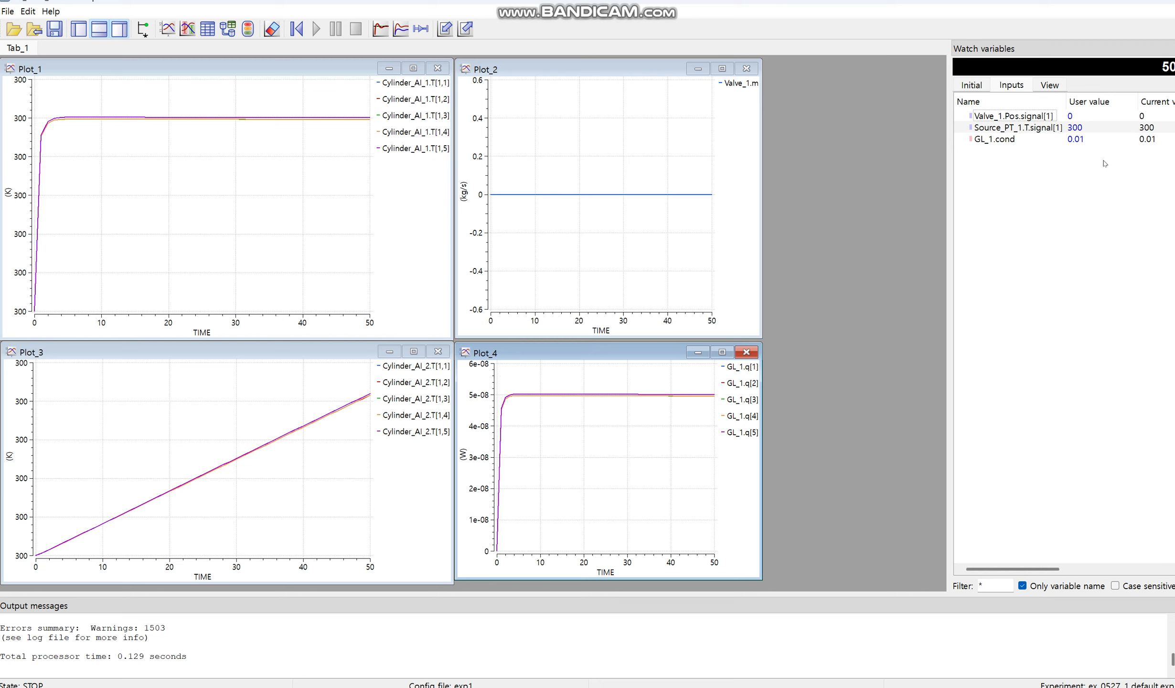
{"action": "double_click", "coordinate": [1086, 119]}
{"action": "left_click_drag", "start_coordinate": [1095, 115], "coordinate": [1005, 119]}
{"action": "type", "text": "50"}
{"action": "key", "text": "Return"}
Step: Continue the simulation from the current time to a stop time of 100, and check the valve flow and Cylinder_AI_2 temperatures
{"action": "left_click", "coordinate": [393, 27]}
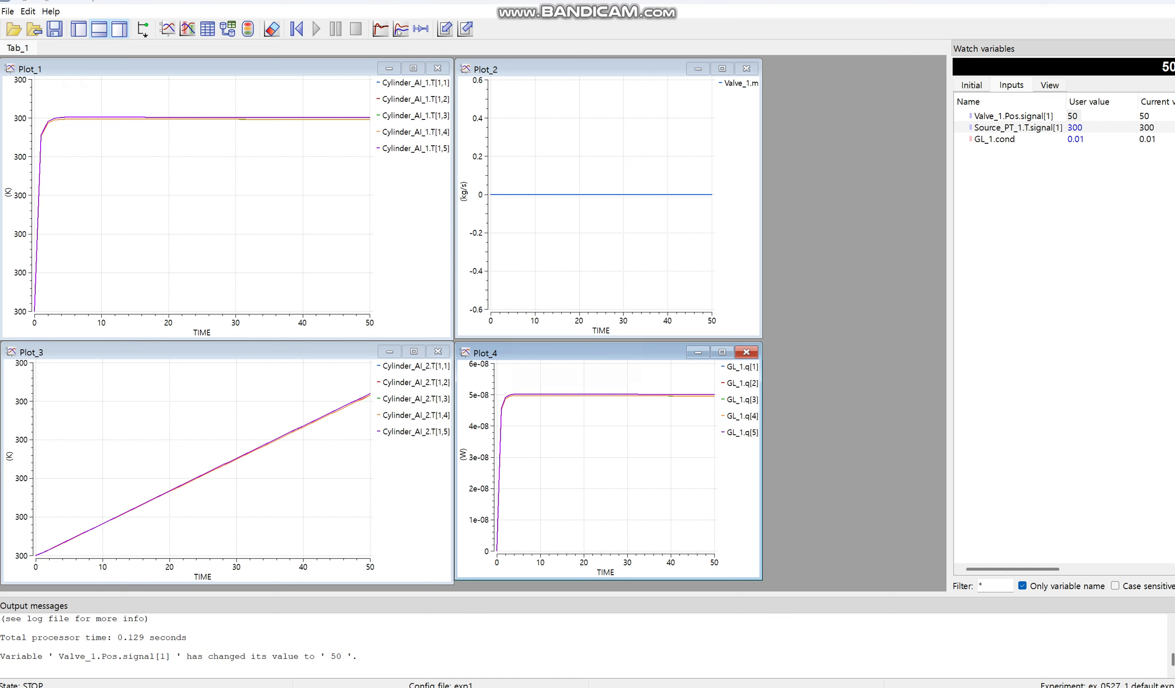
{"action": "left_click", "coordinate": [584, 337]}
{"action": "key", "text": "BackSpace"}
{"action": "key", "text": "BackSpace"}
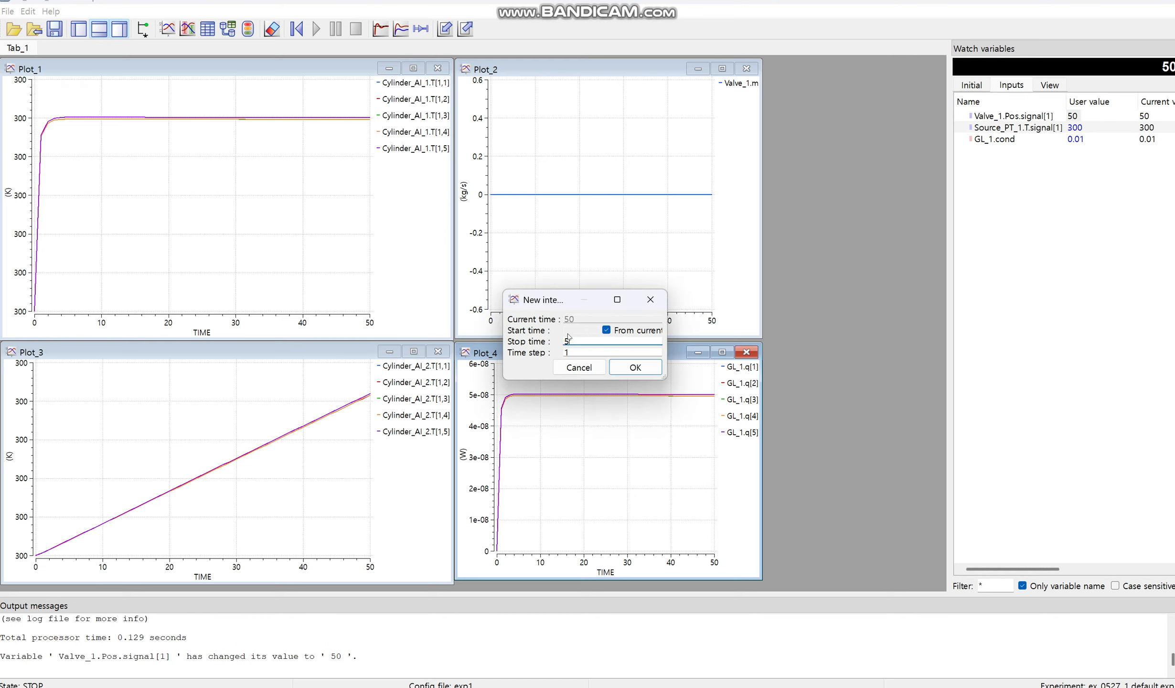
{"action": "type", "text": "100"}
{"action": "key", "text": "Return"}
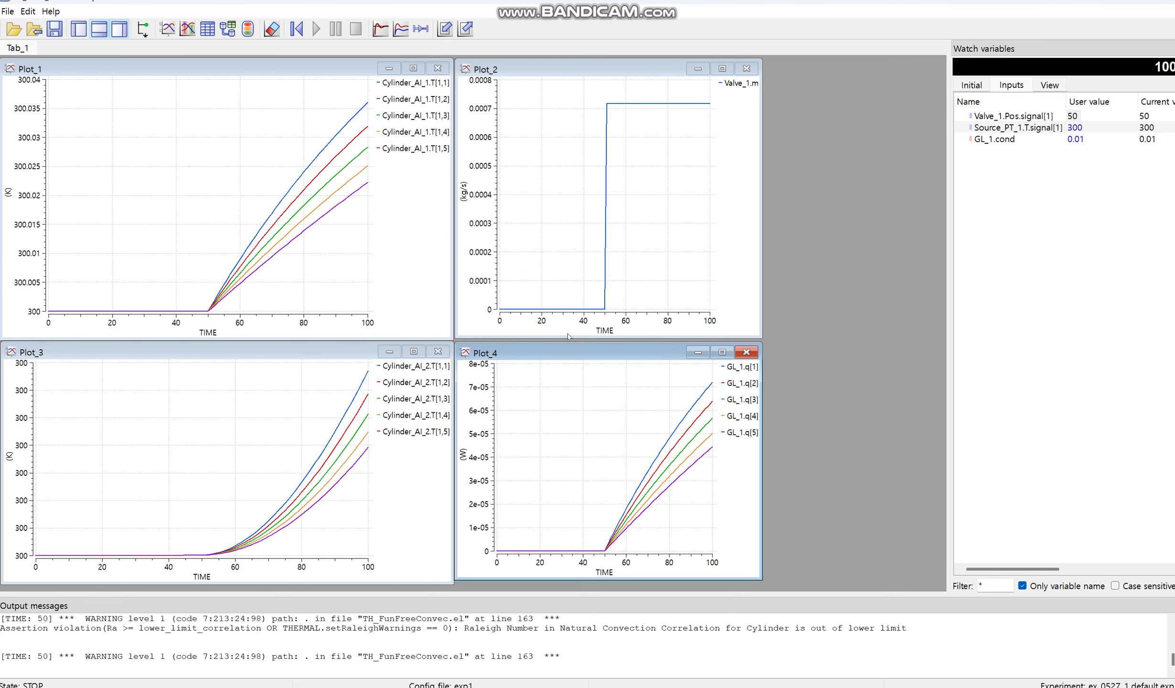
{"action": "left_click", "coordinate": [714, 82]}
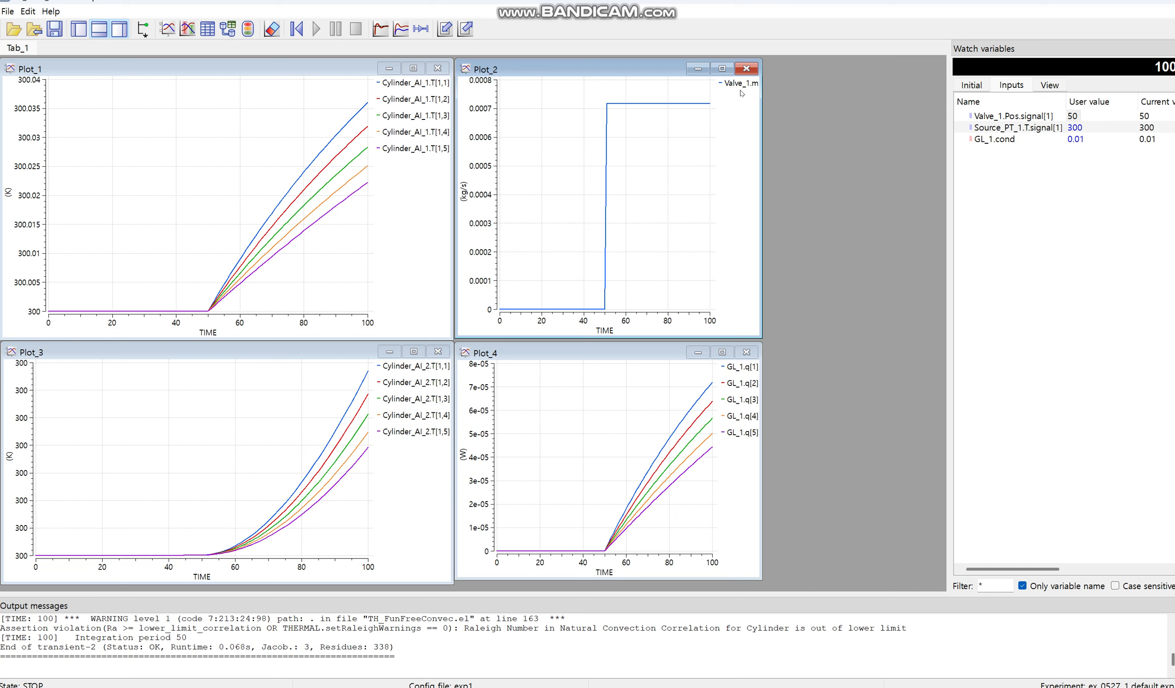
{"action": "left_click", "coordinate": [412, 369]}
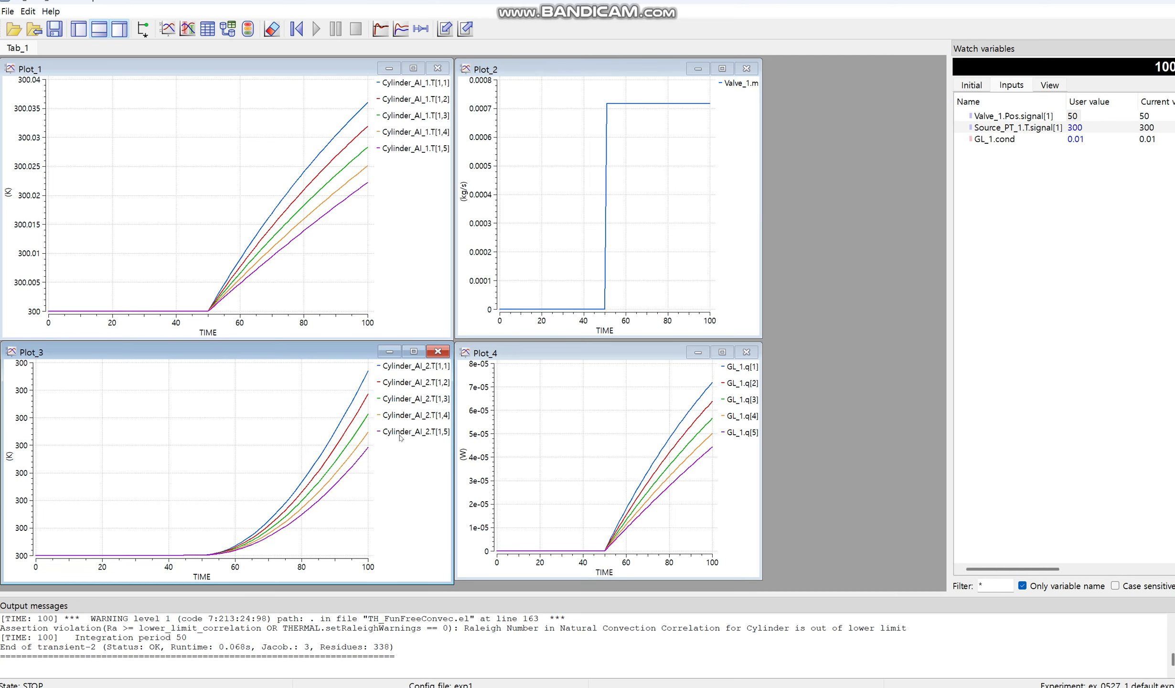
Step: Set the user value of the source temperature Source_PT_1.T.signal[1] to 200
{"action": "left_click", "coordinate": [1119, 184]}
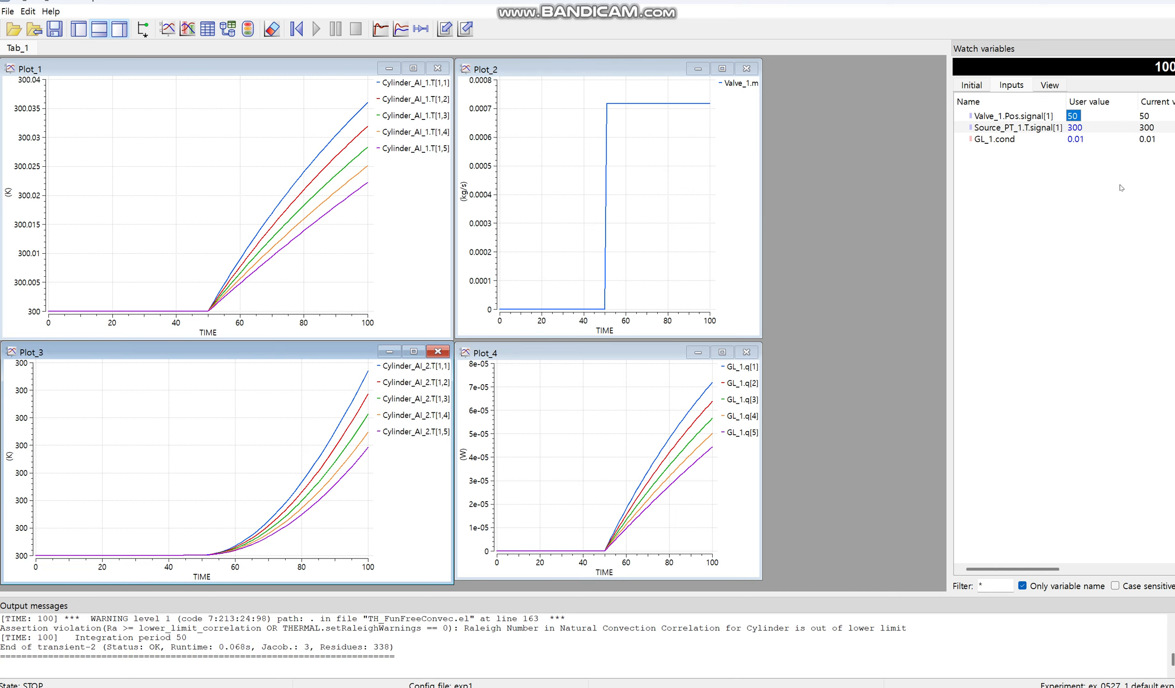
{"action": "left_click", "coordinate": [1103, 126]}
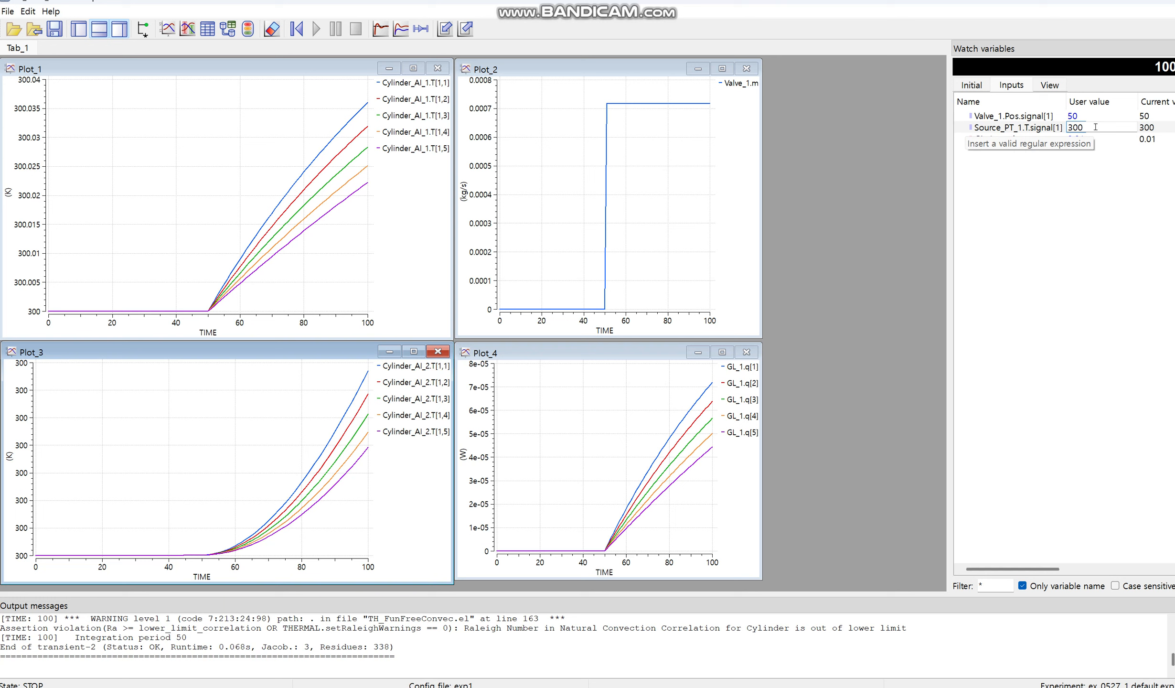
{"action": "double_click", "coordinate": [1095, 127]}
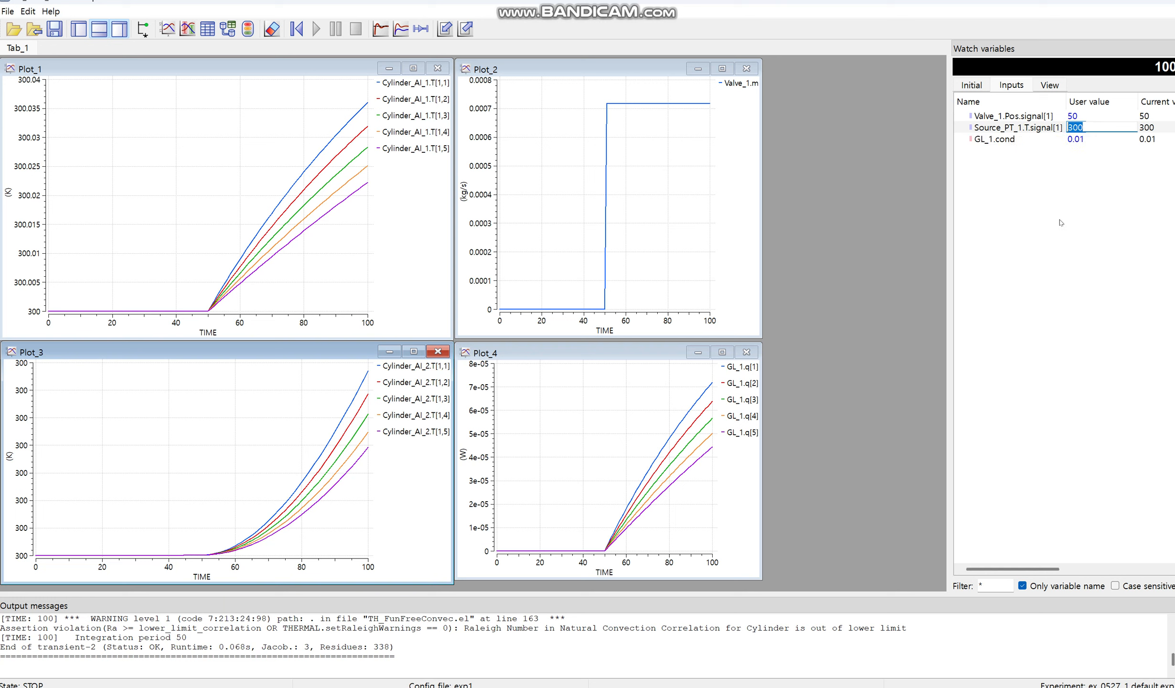
{"action": "type", "text": "200"}
{"action": "key", "text": "Return"}
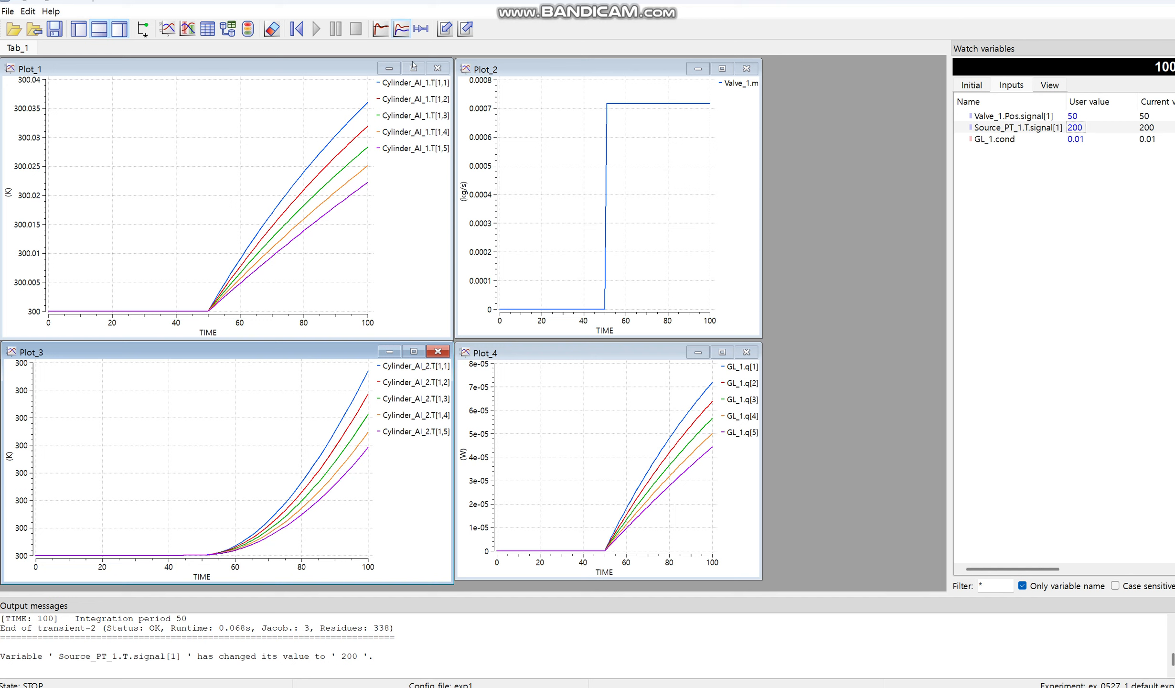
Step: Continue the simulation to a stop time of 200 and check the Cylinder_AI_1 temperatures in Plot_1
{"action": "left_click", "coordinate": [401, 30]}
{"action": "left_click_drag", "start_coordinate": [586, 341], "coordinate": [561, 341]}
{"action": "type", "text": "200"}
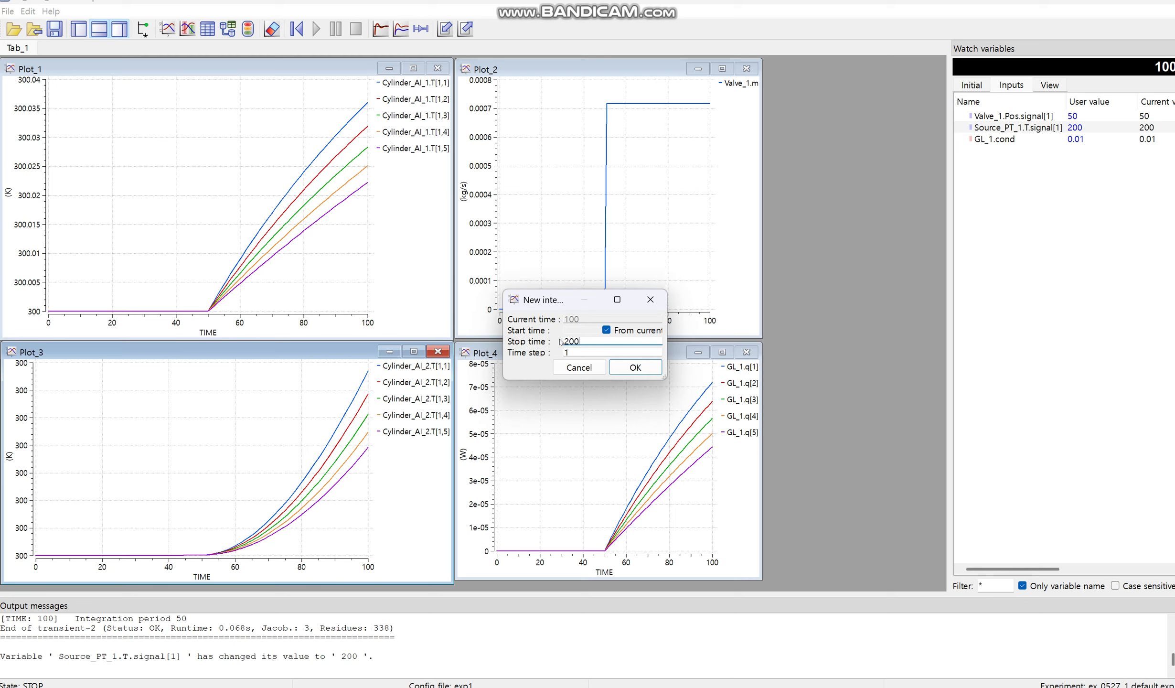
{"action": "key", "text": "Return"}
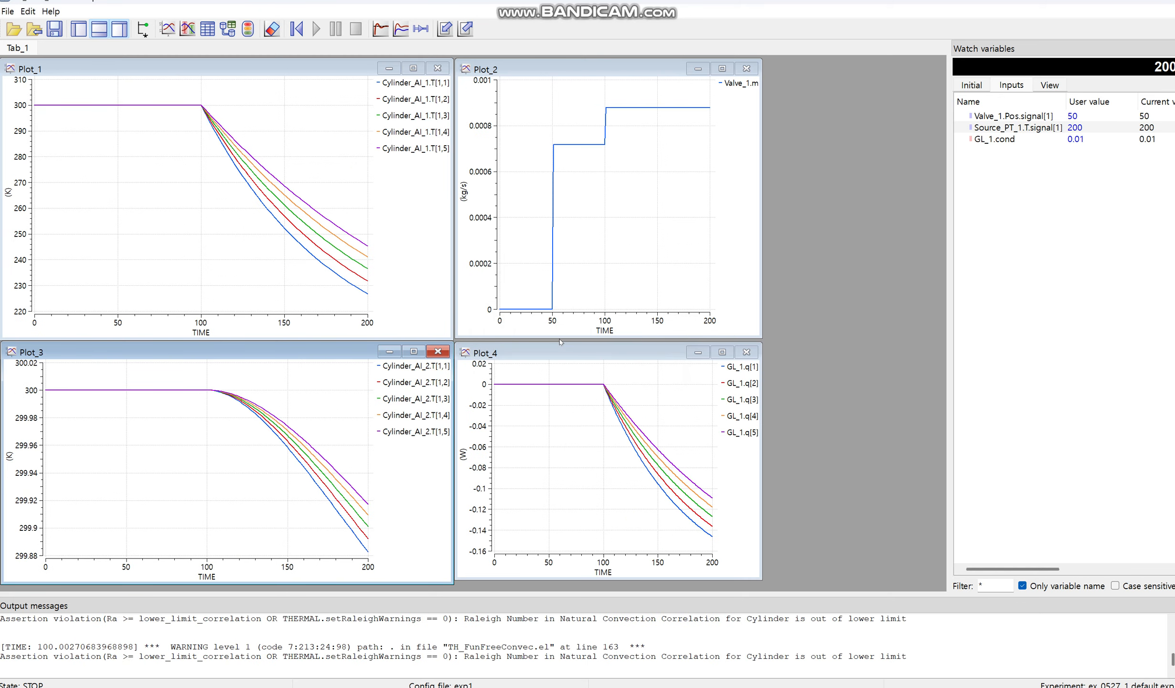
{"action": "left_click", "coordinate": [413, 90]}
{"action": "left_click", "coordinate": [419, 148]}
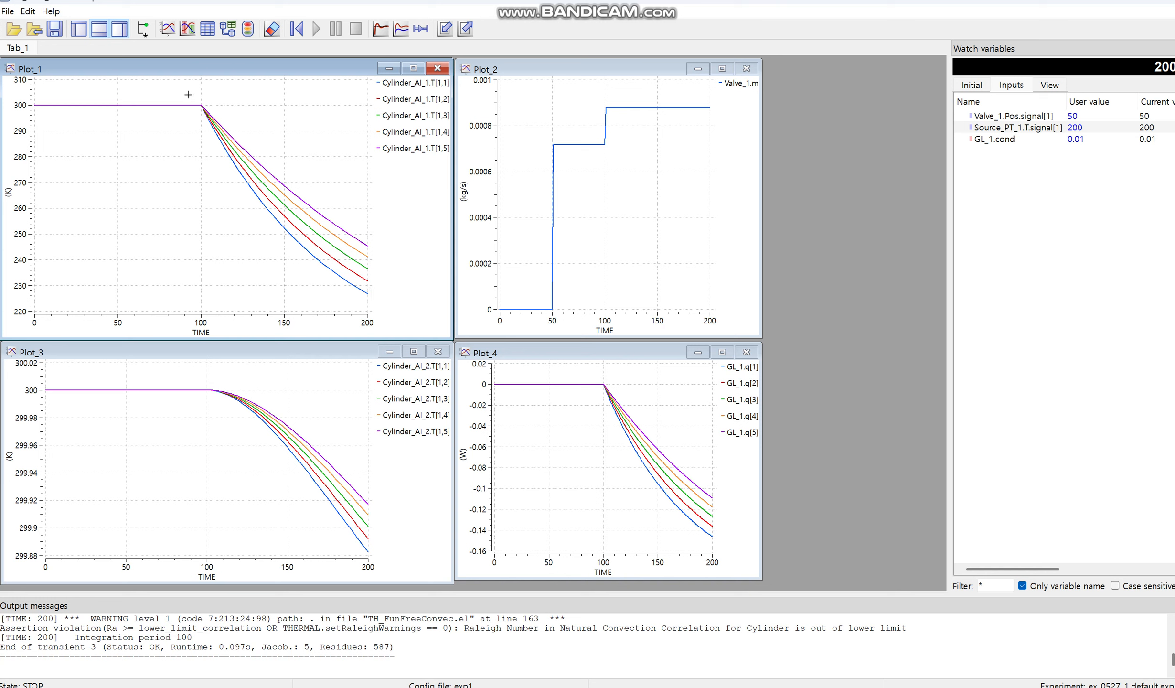
Step: Extend the simulation to a stop time of 500 and check the curves in Plot_3, Plot_4 and Plot_2
{"action": "left_click", "coordinate": [400, 29]}
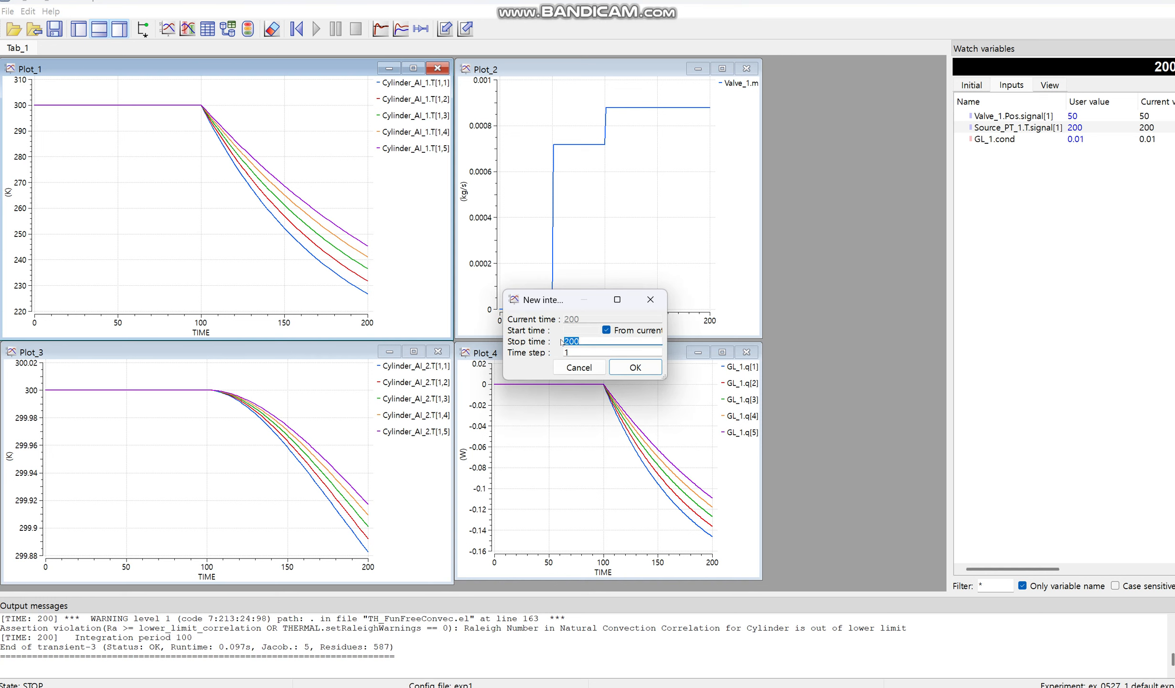
{"action": "type", "text": "500"}
{"action": "key", "text": "Return"}
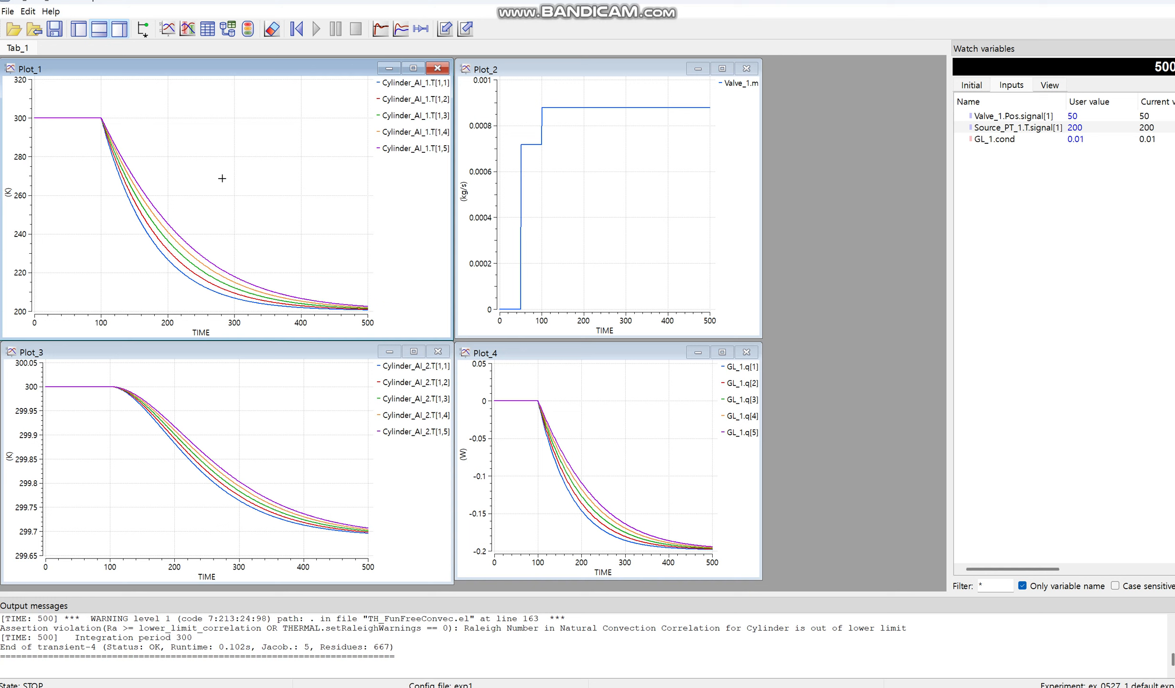
{"action": "left_click", "coordinate": [419, 378]}
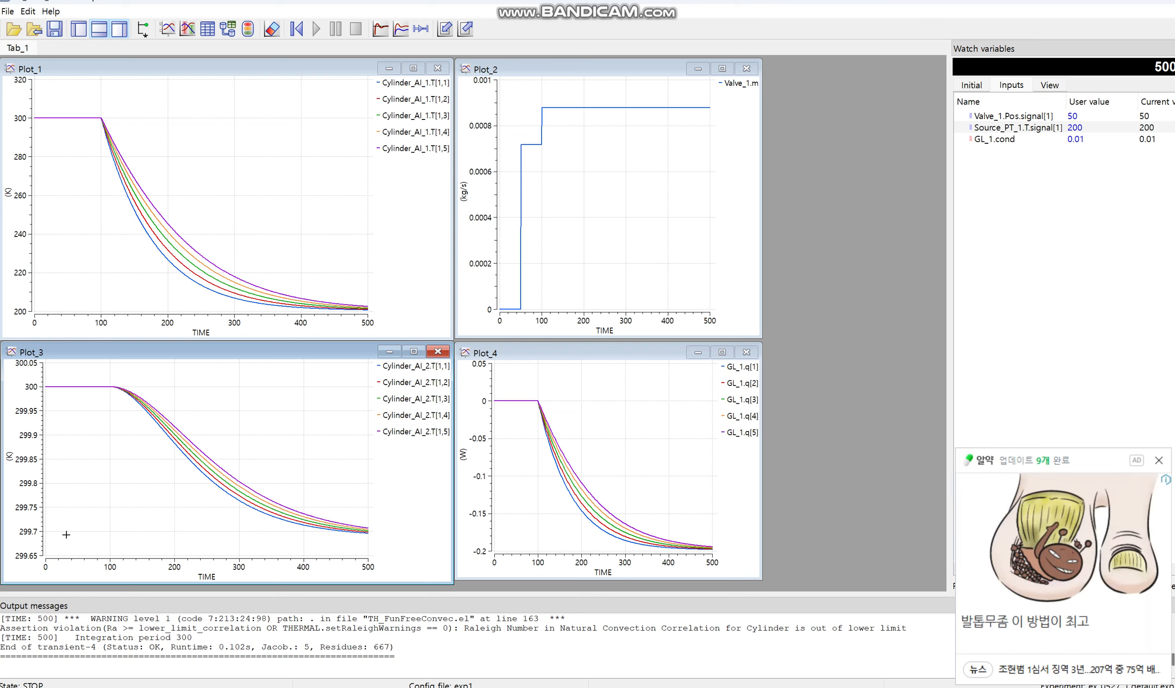
{"action": "left_click", "coordinate": [751, 434]}
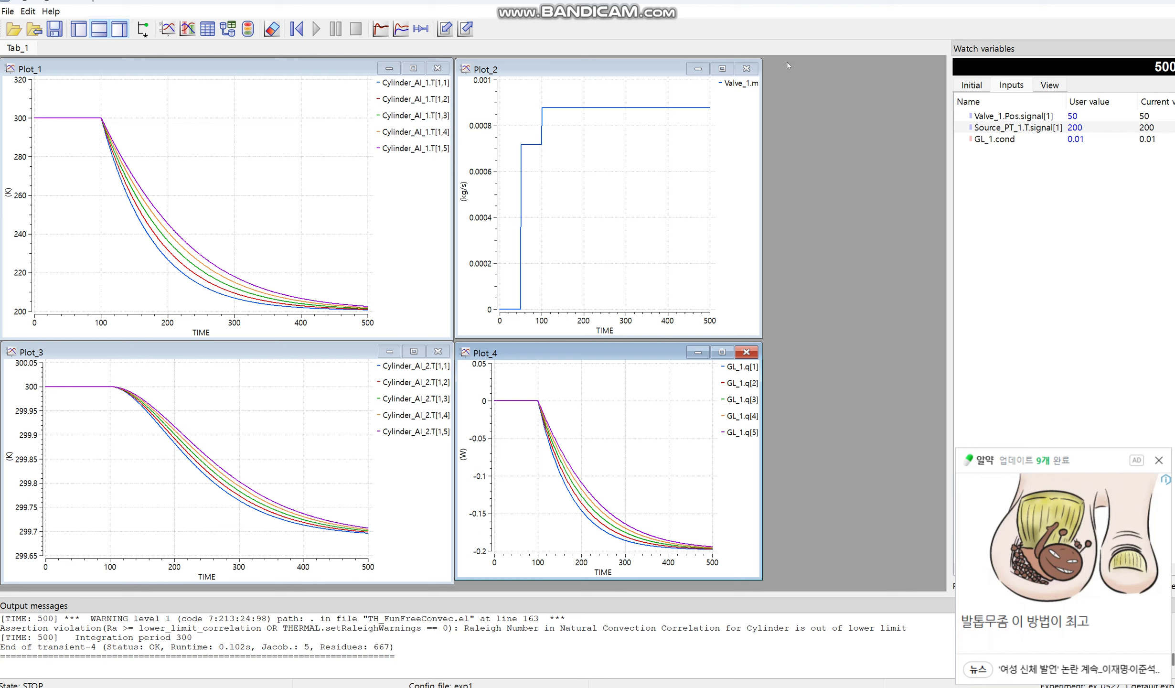
{"action": "left_click", "coordinate": [745, 85]}
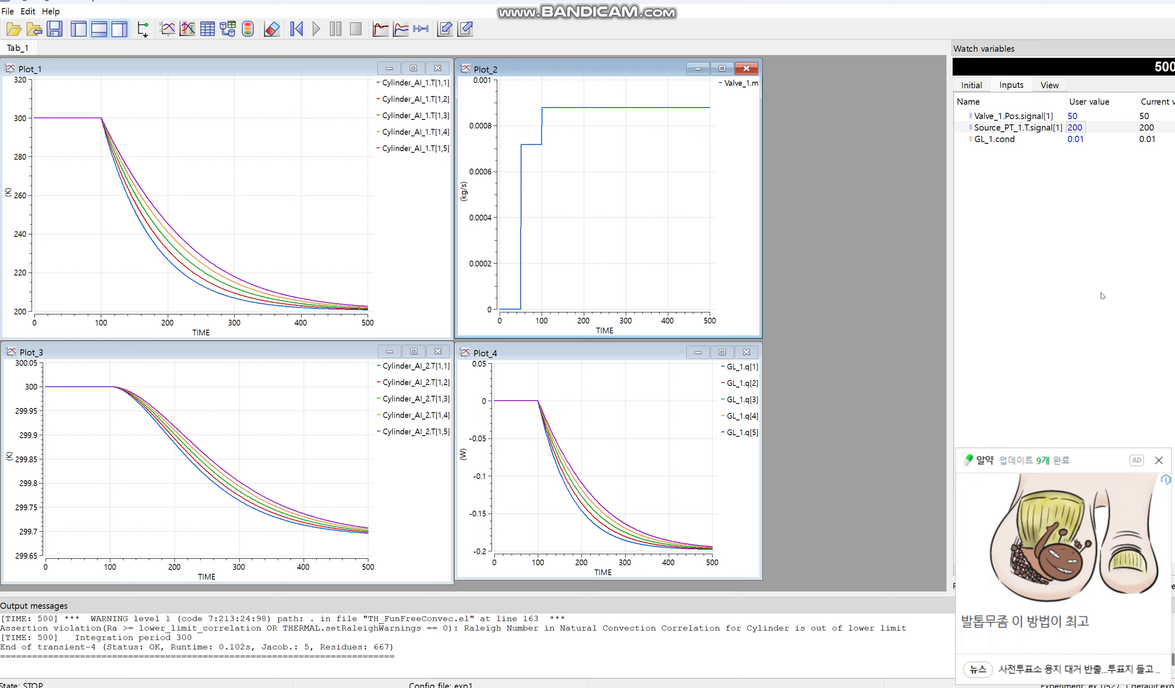
Step: Dismiss the advertisement pop-up and set the source temperature Source_PT_1.T.signal[1] to 50
{"action": "left_click", "coordinate": [1158, 460]}
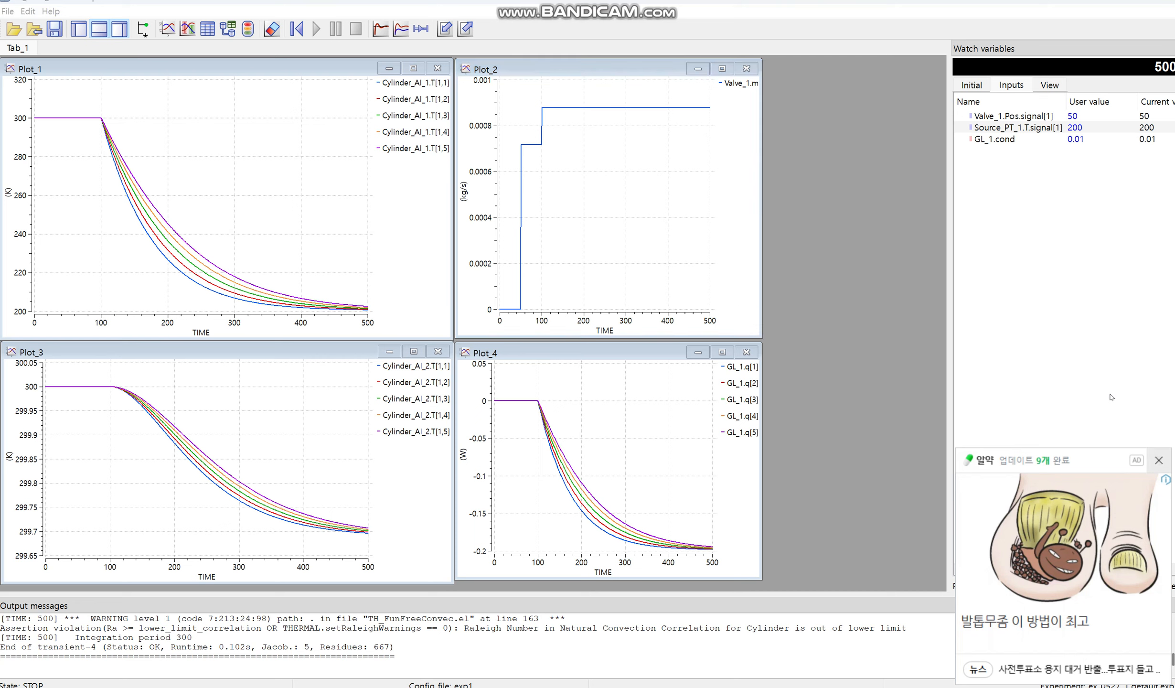
{"action": "left_click", "coordinate": [1084, 127]}
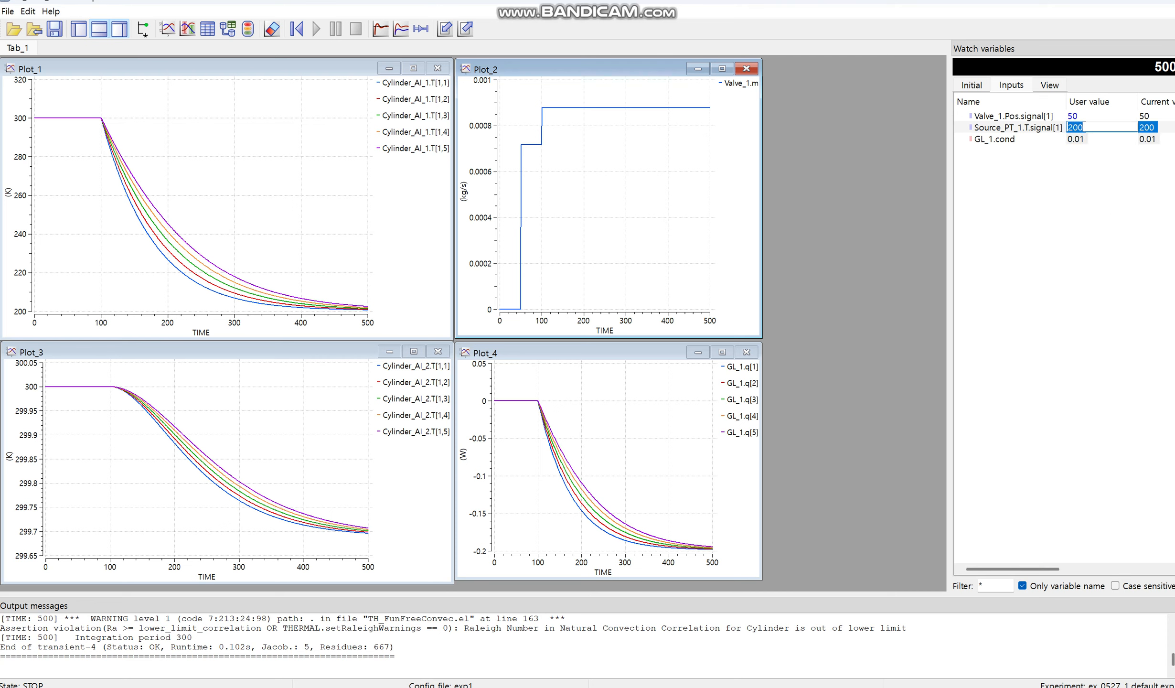
{"action": "type", "text": "50"}
{"action": "key", "text": "Return"}
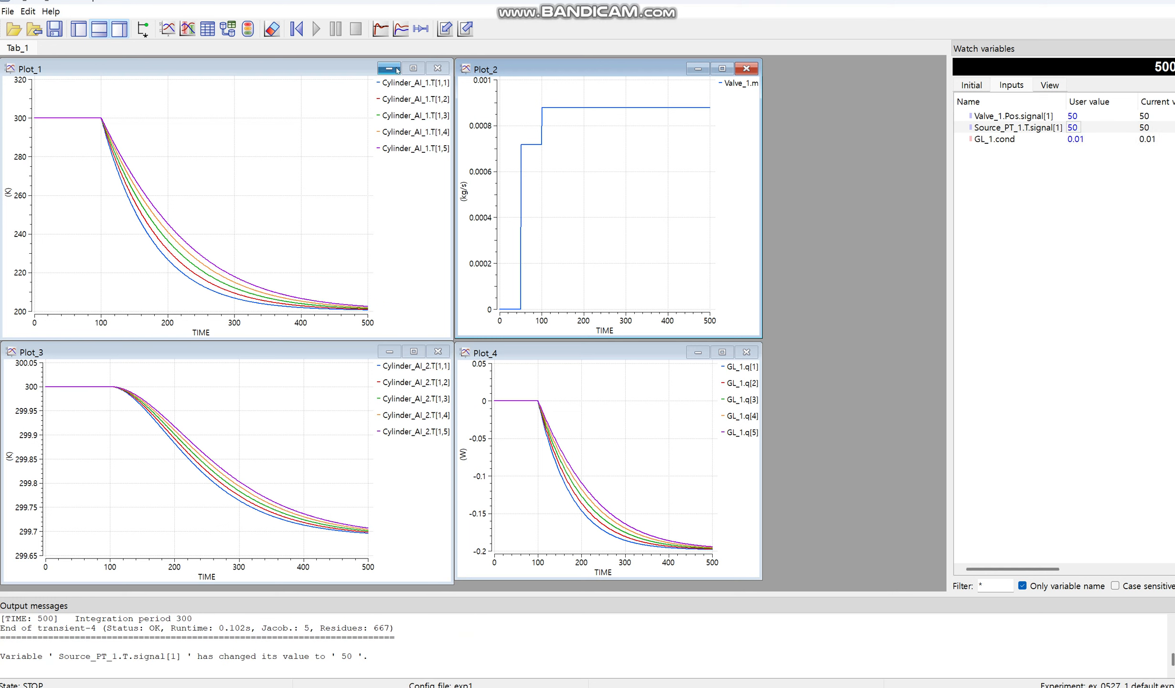
Step: Continue the simulation from the current time to a stop time of 2000
{"action": "left_click", "coordinate": [316, 29]}
{"action": "left_click_drag", "start_coordinate": [596, 340], "coordinate": [554, 342]}
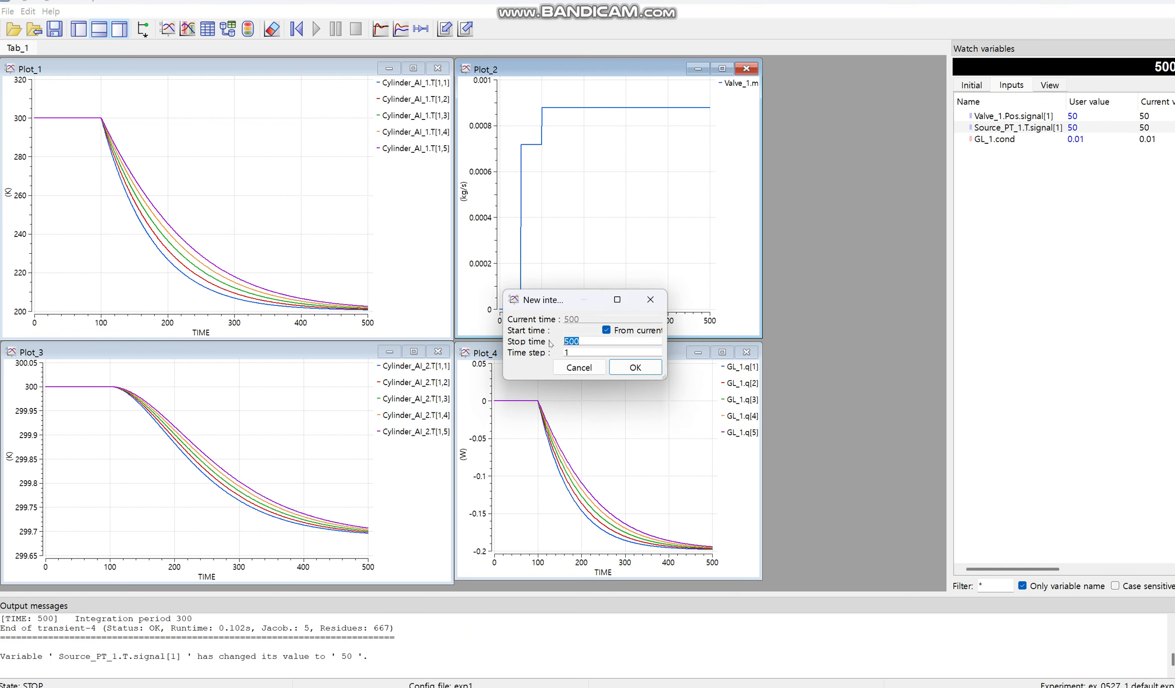
{"action": "type", "text": "2000"}
{"action": "key", "text": "Return"}
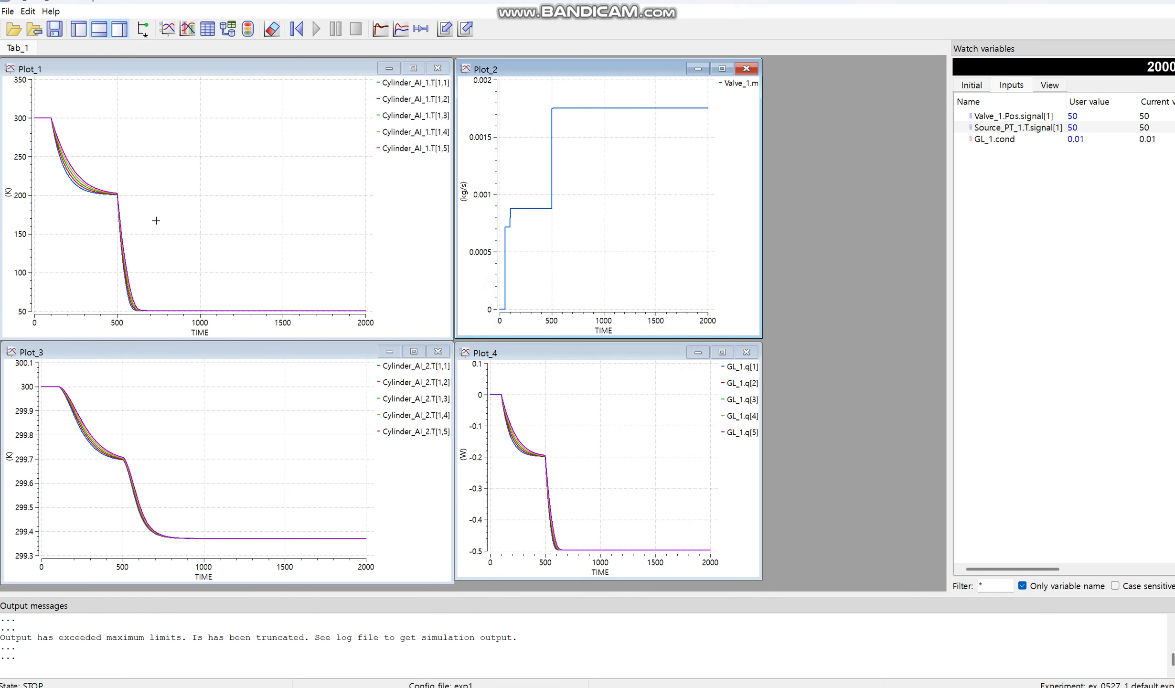
Step: Zoom in on Plot_1 between times of about 575 and 750 to examine the Cylinder_AI_1 temperatures, and restore the full plot
{"action": "left_click", "coordinate": [418, 159]}
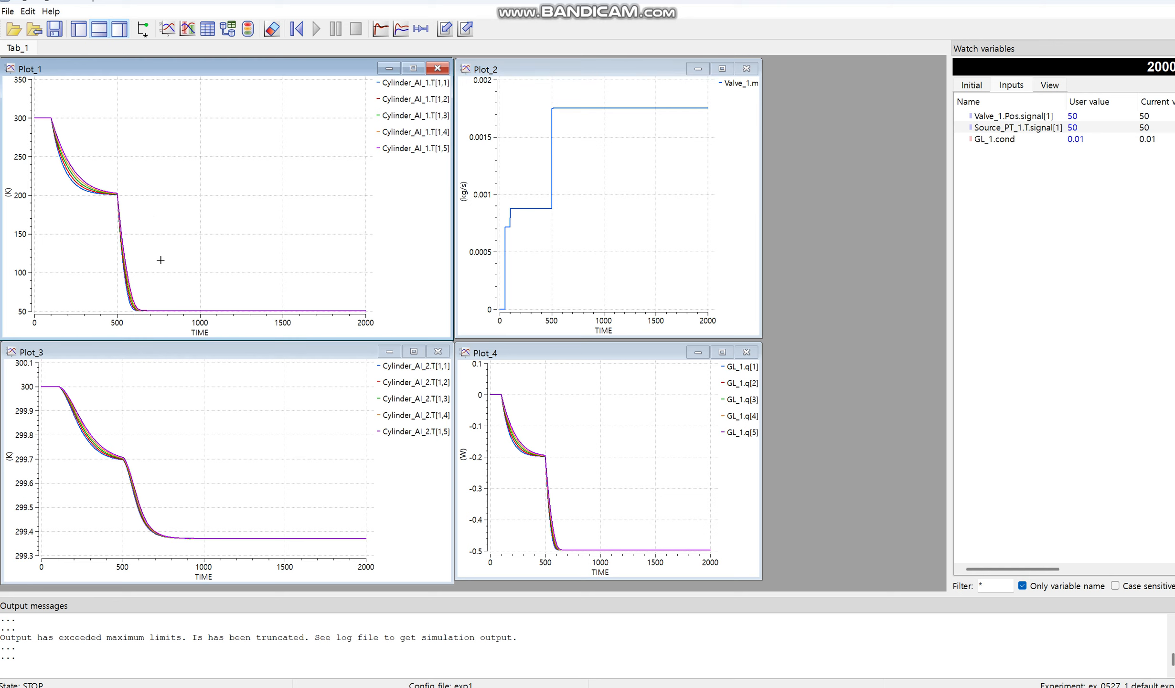
{"action": "left_click_drag", "start_coordinate": [129, 302], "coordinate": [159, 313]}
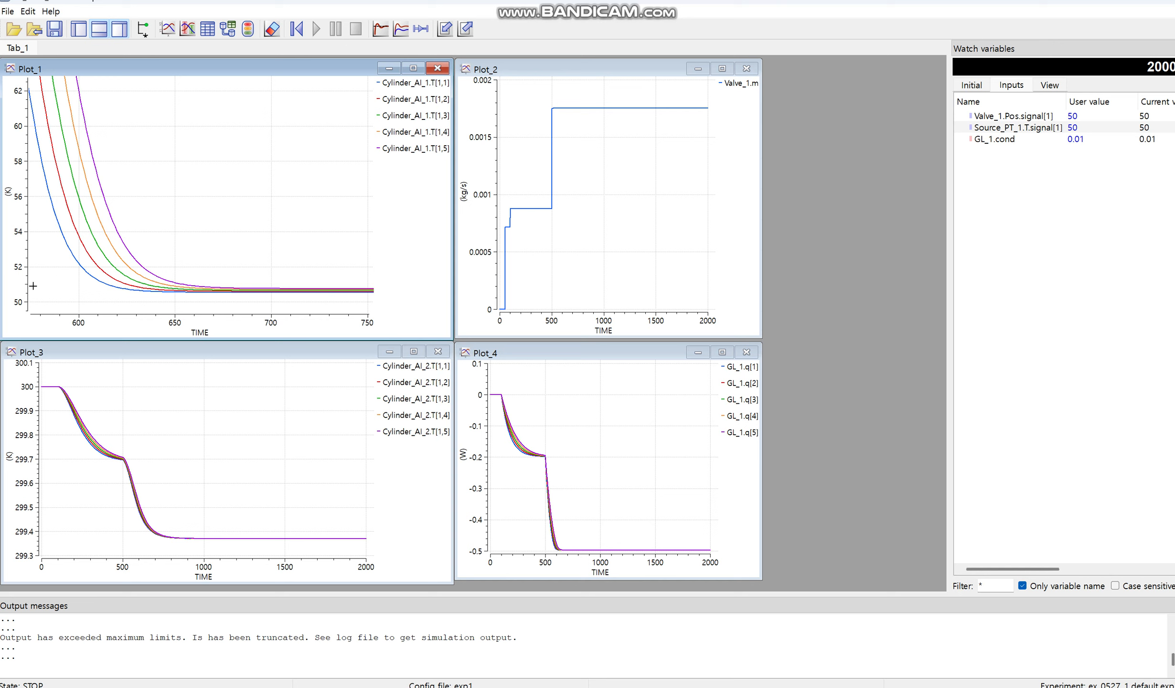
{"action": "right_click", "coordinate": [260, 276]}
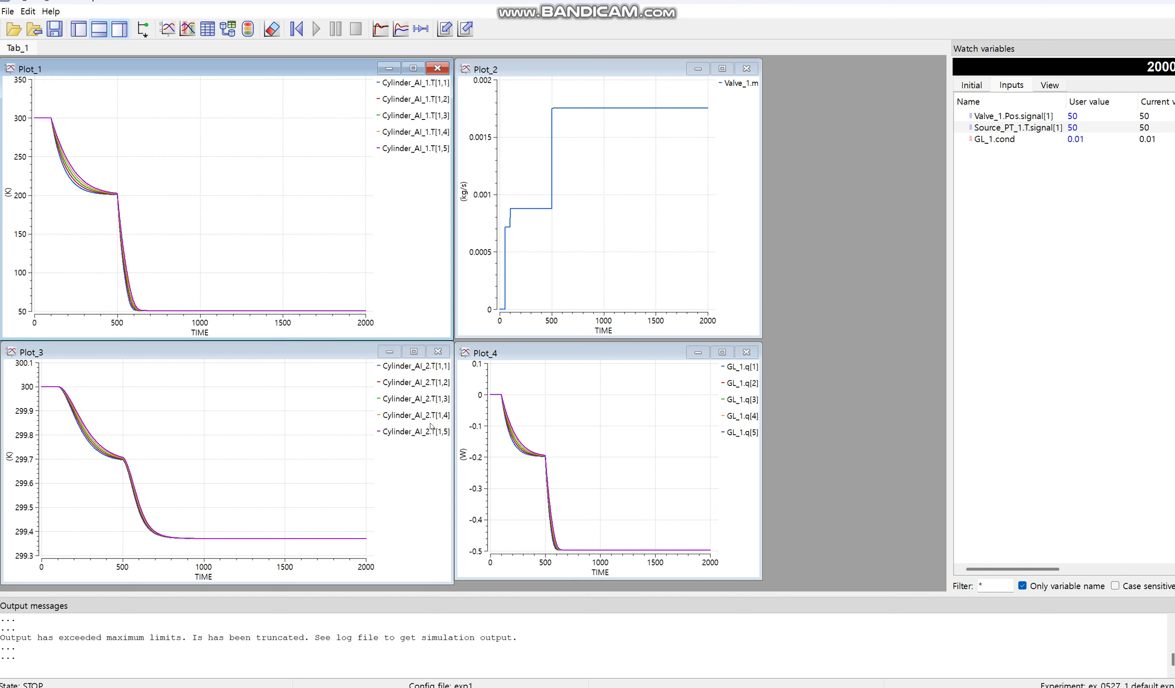
Step: Magnify the flat parts of Plot_3 (time about 880–1150) and Plot_4 (about 970–1260), and check the valve flow in Plot_2
{"action": "left_click", "coordinate": [283, 483]}
{"action": "left_click_drag", "start_coordinate": [184, 529], "coordinate": [228, 545]}
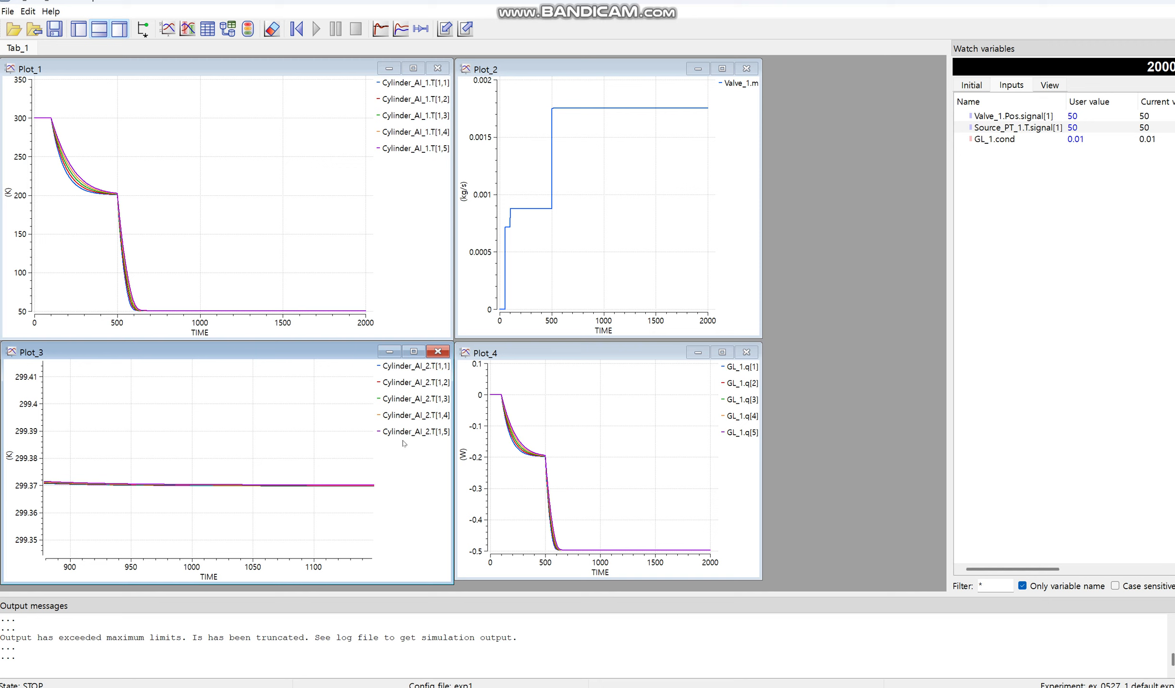
{"action": "left_click", "coordinate": [736, 439]}
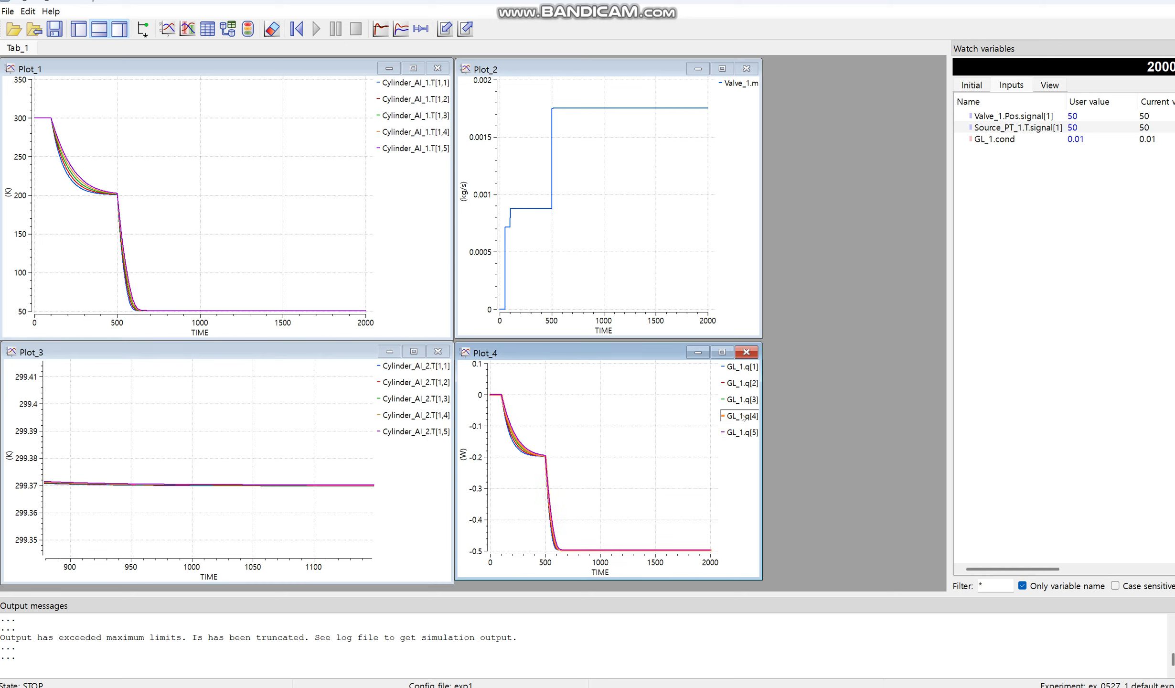
{"action": "left_click_drag", "start_coordinate": [598, 537], "coordinate": [628, 552]}
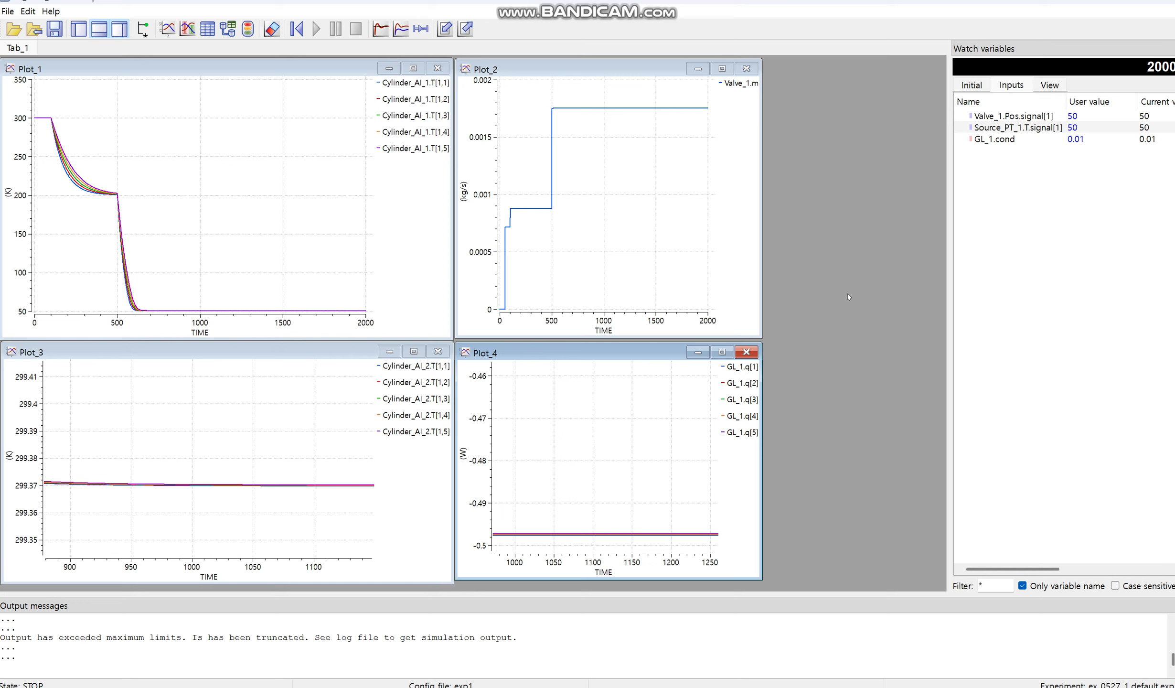
{"action": "left_click", "coordinate": [742, 109]}
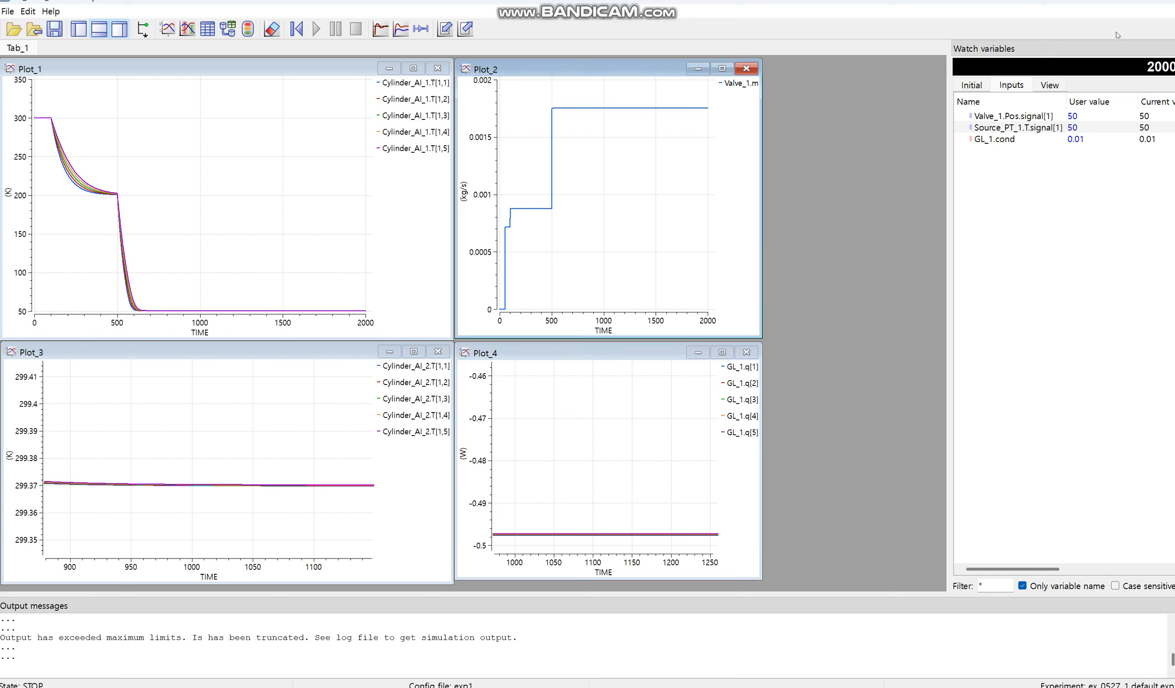
{"action": "left_click", "coordinate": [1103, 300]}
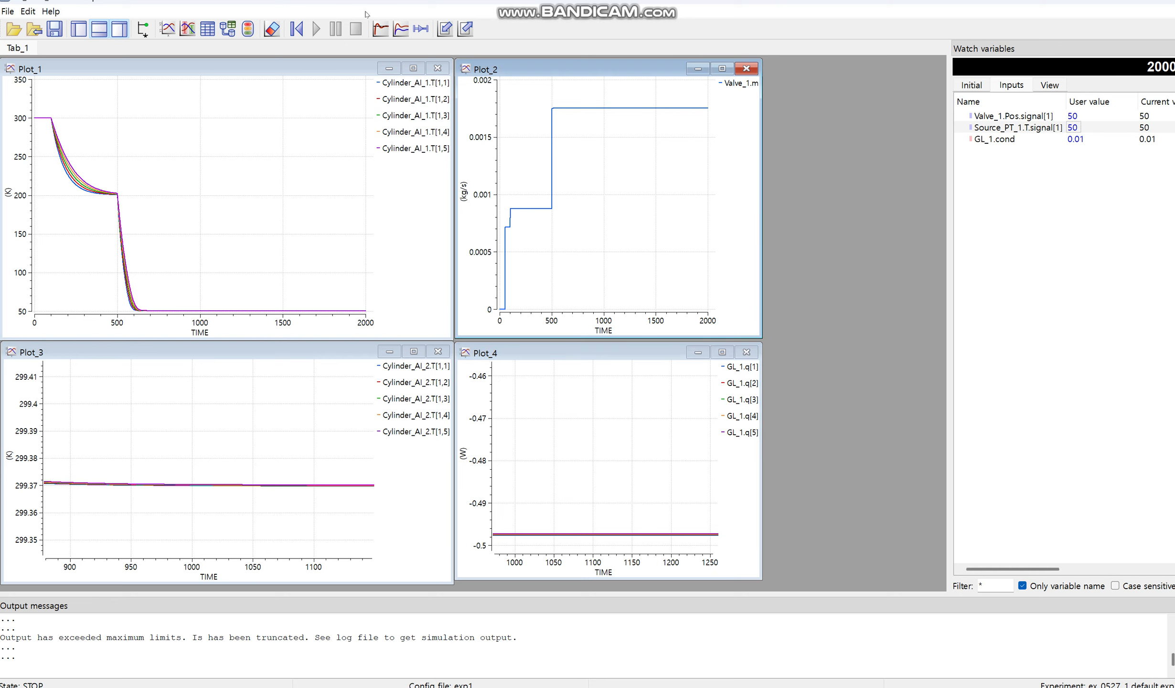